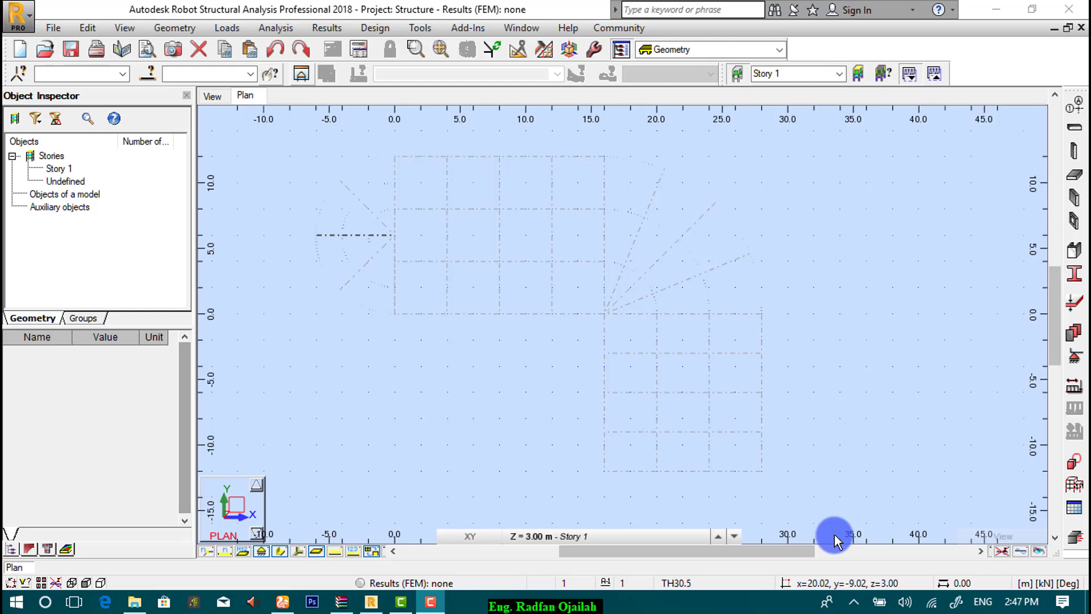
Step: Start a new building project without saving changes to the current structure
click(835, 539)
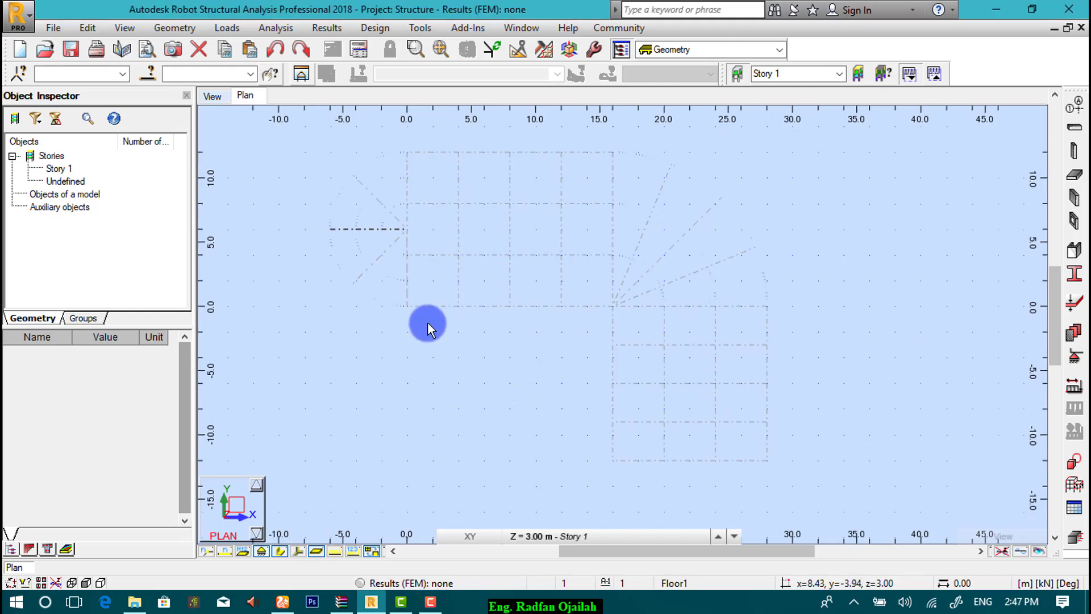
click(62, 27)
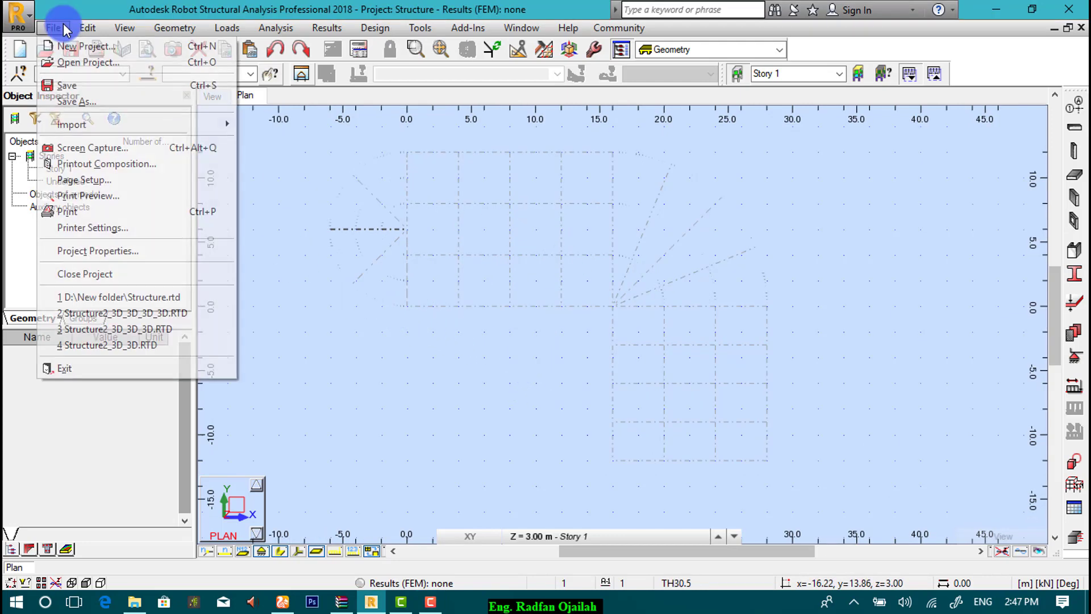
click(71, 45)
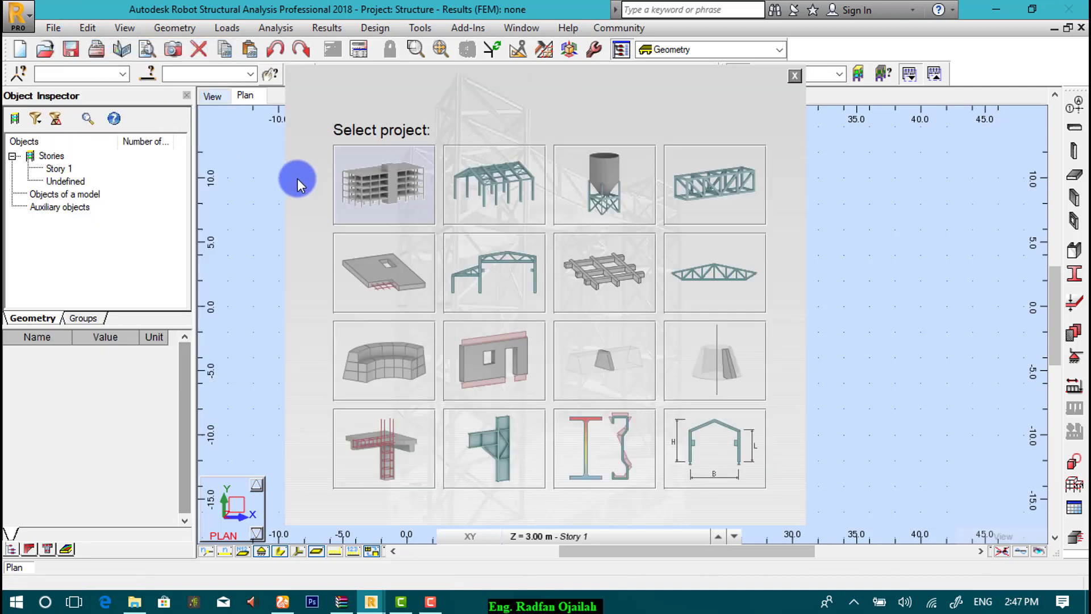
click(398, 193)
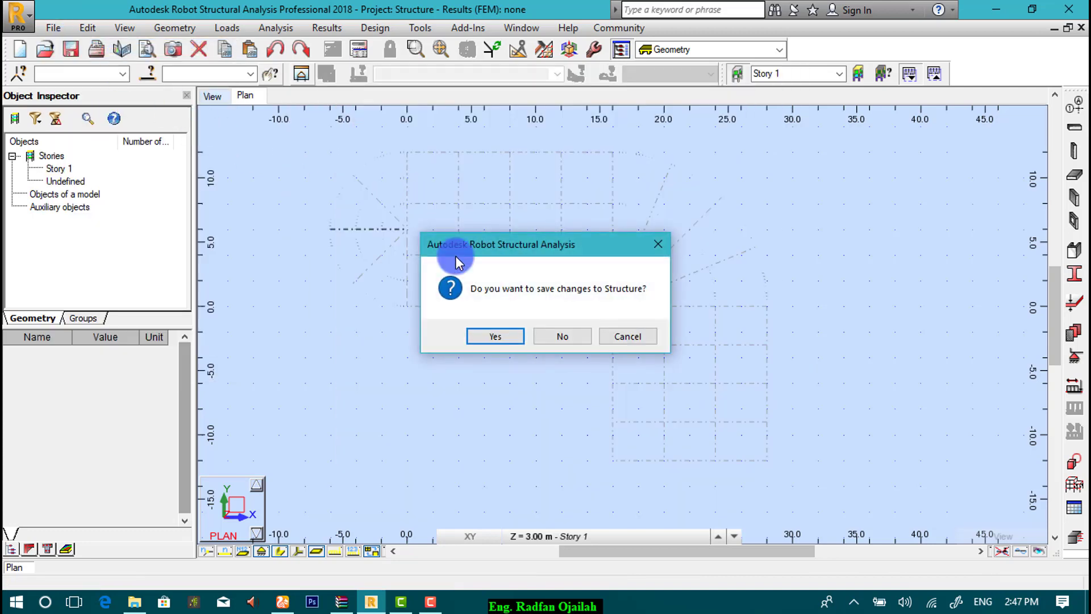
click(579, 341)
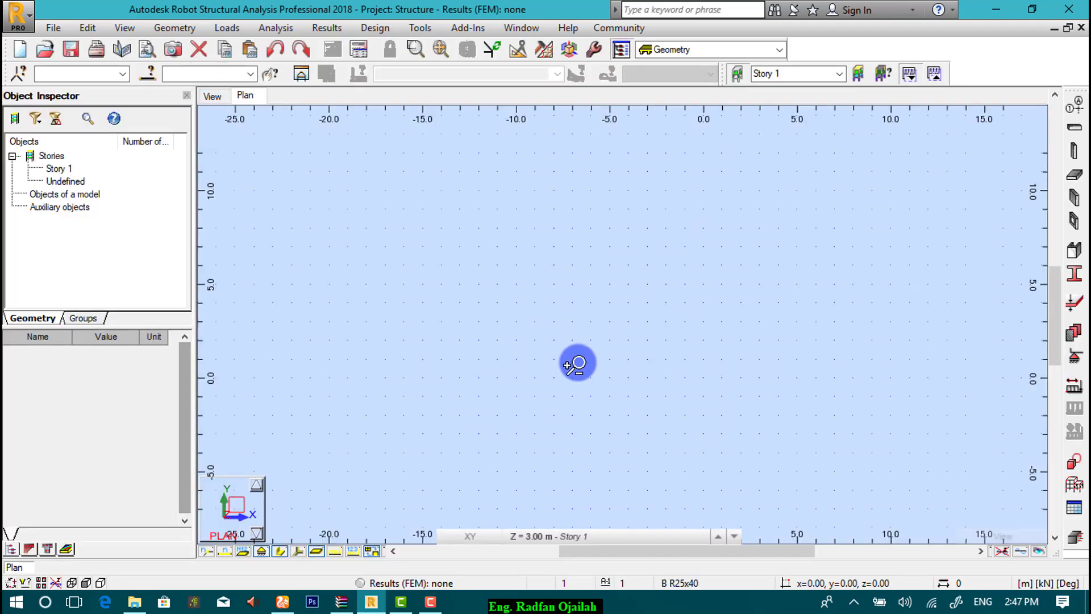
Step: Name a new Cartesian grid G1 and add X axes 1–5, 4 repeats spaced 4 m
click(1077, 106)
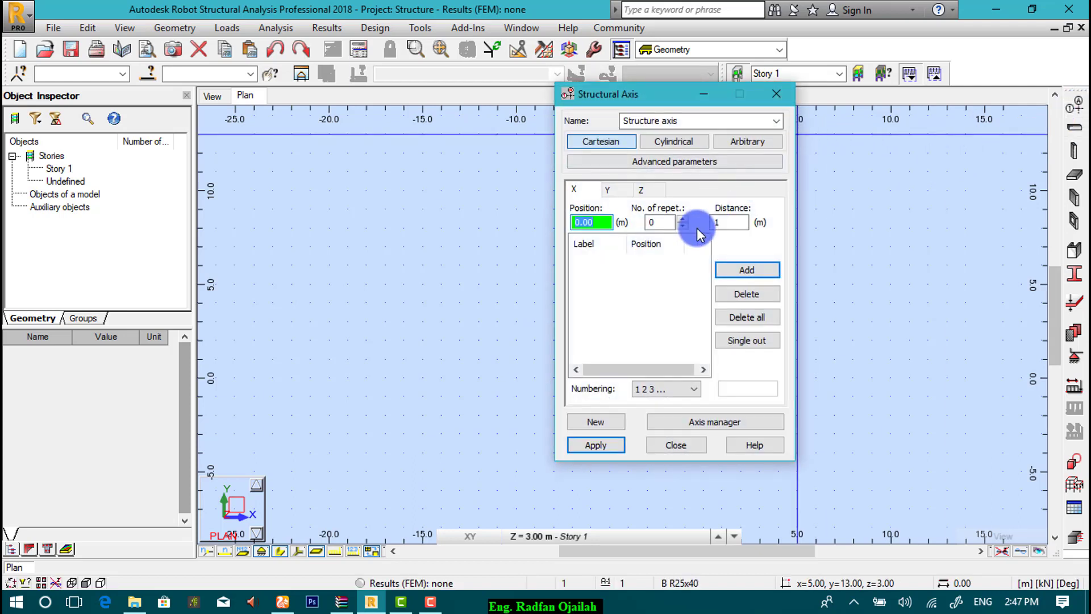
click(598, 142)
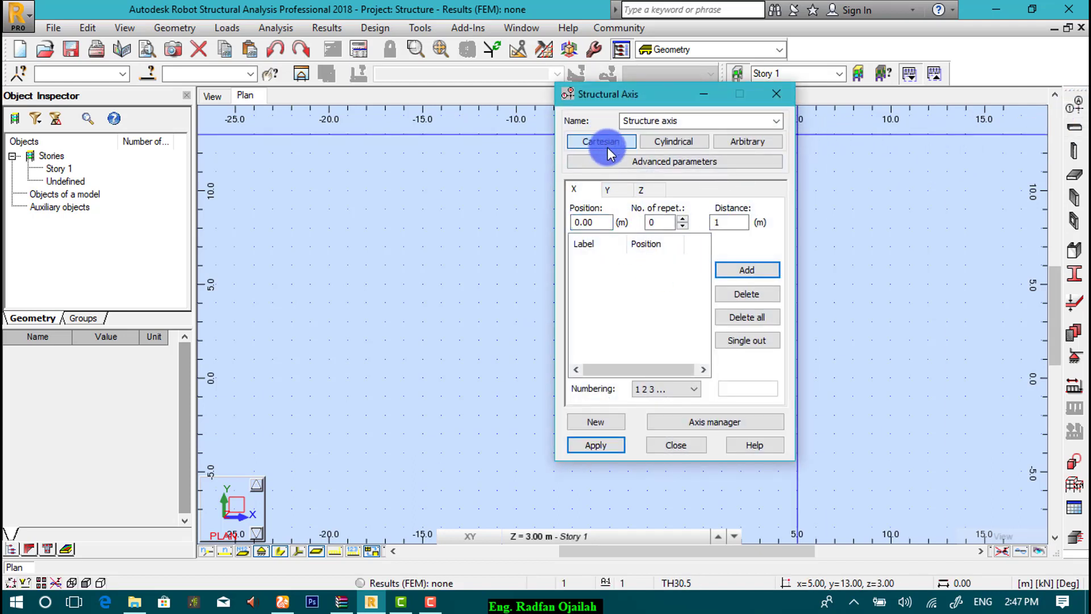
double_click(662, 121)
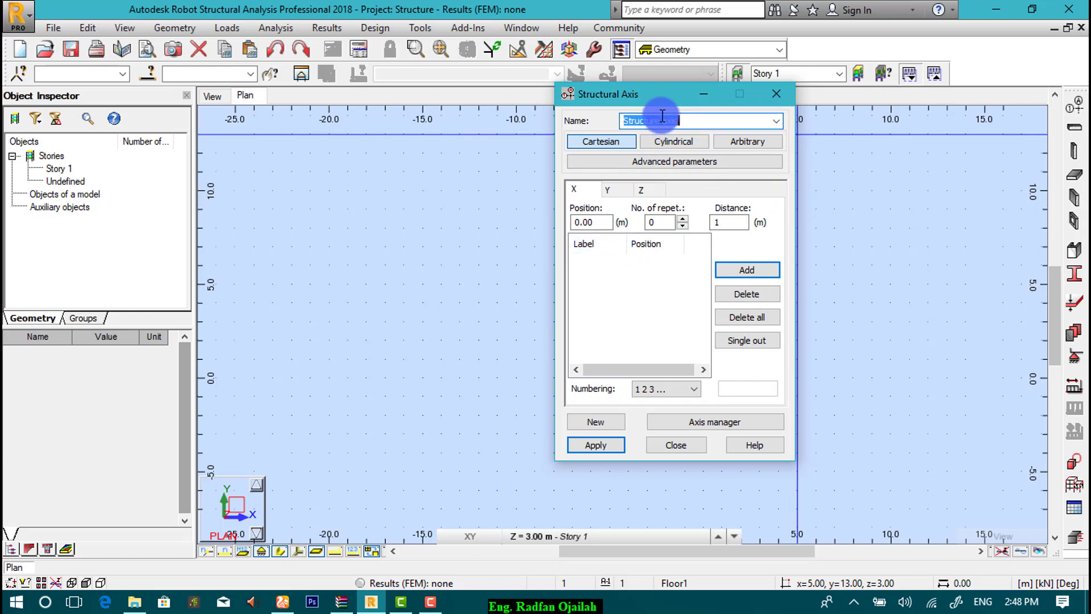
text(G1)
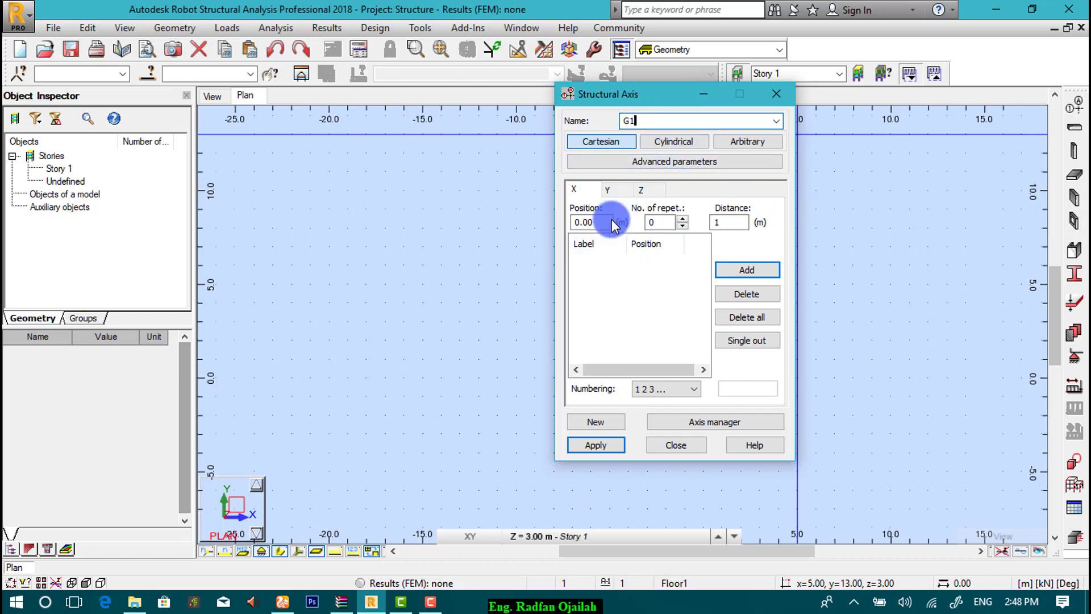
double_click(594, 223)
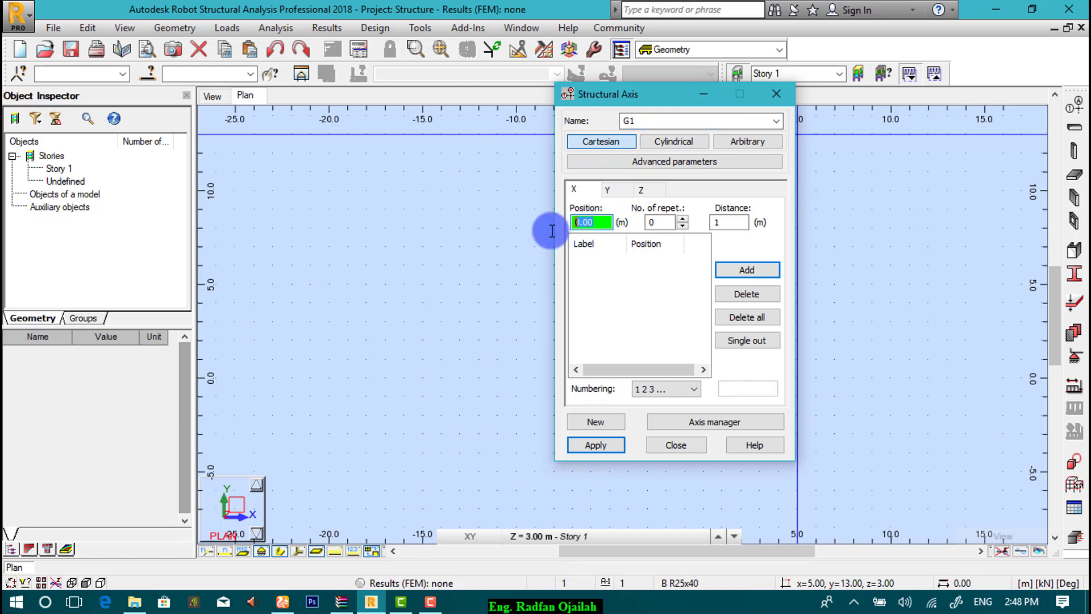
double_click(641, 227)
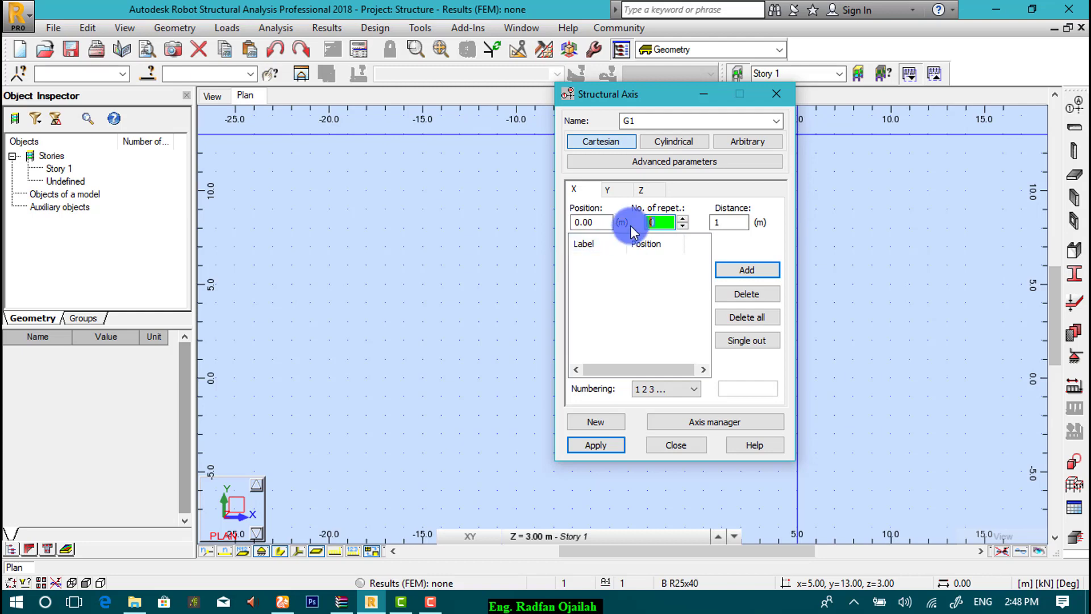
text(4)
double_click(730, 222)
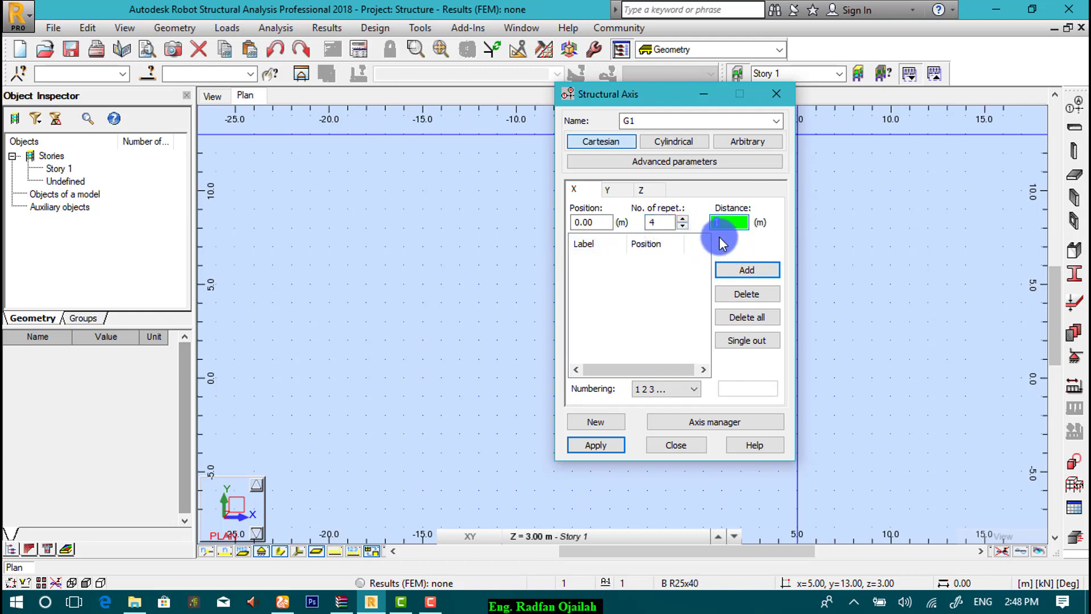
text(4)
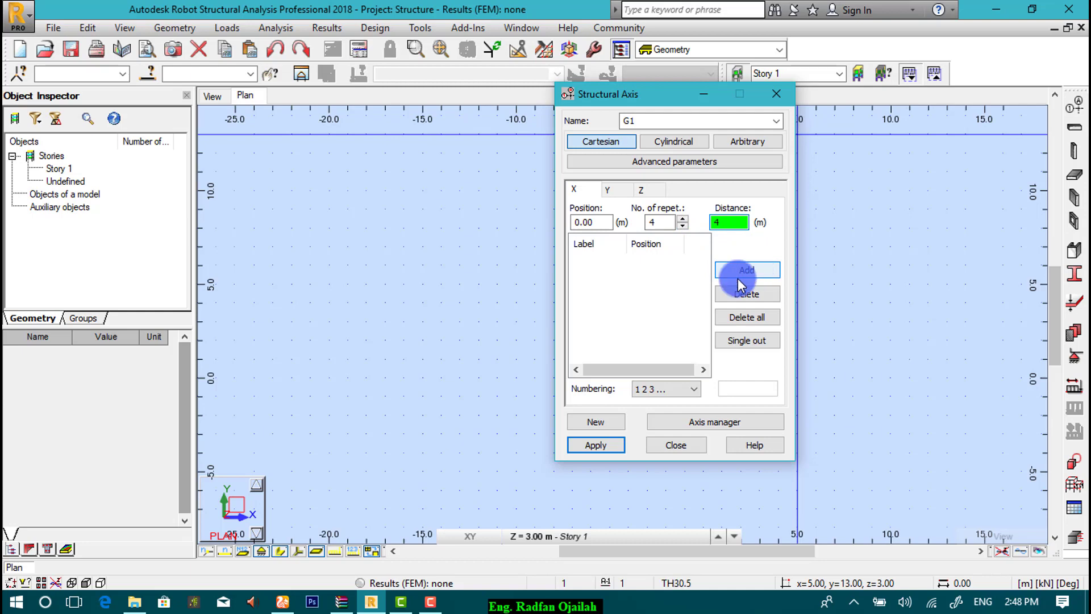
click(749, 271)
Step: Add lettered Y axes A–D, 3 repeats at 4 m, then apply G1 and close
click(611, 194)
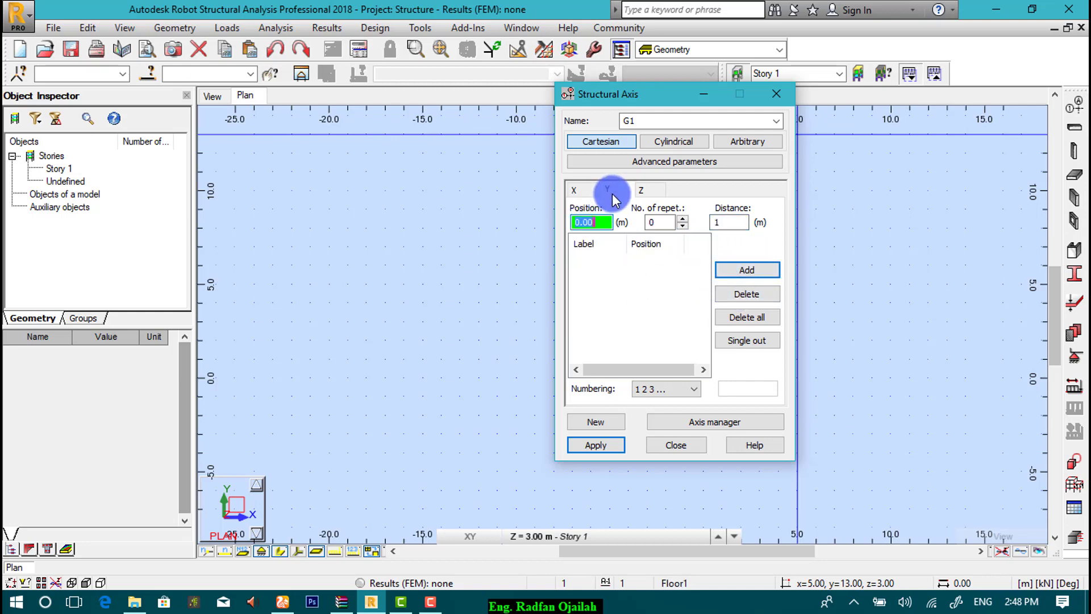
double_click(665, 222)
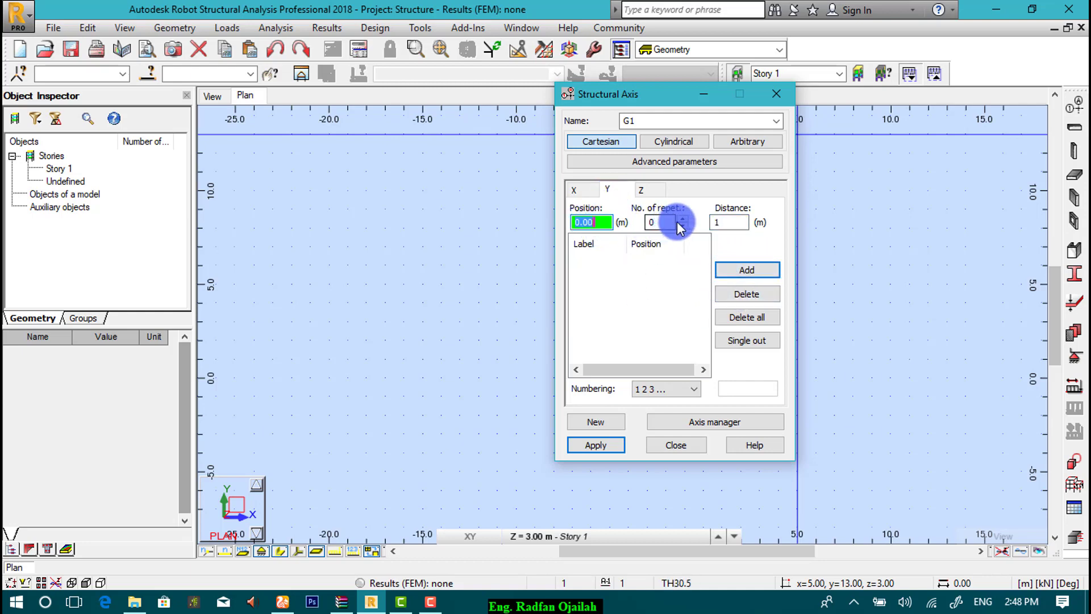
click(683, 219)
click(683, 219)
click(684, 219)
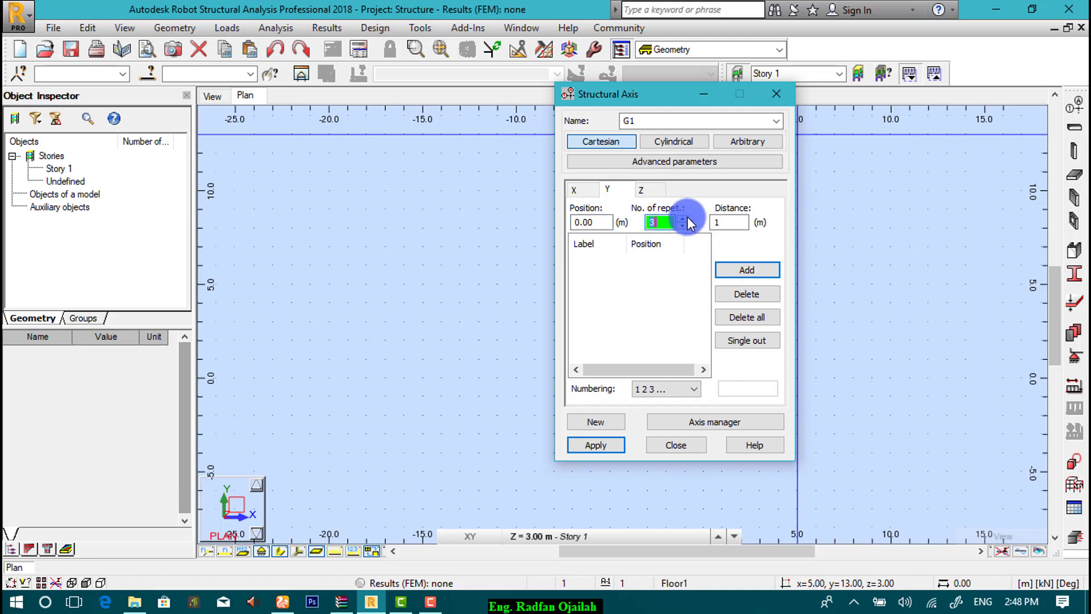
double_click(731, 222)
text(4)
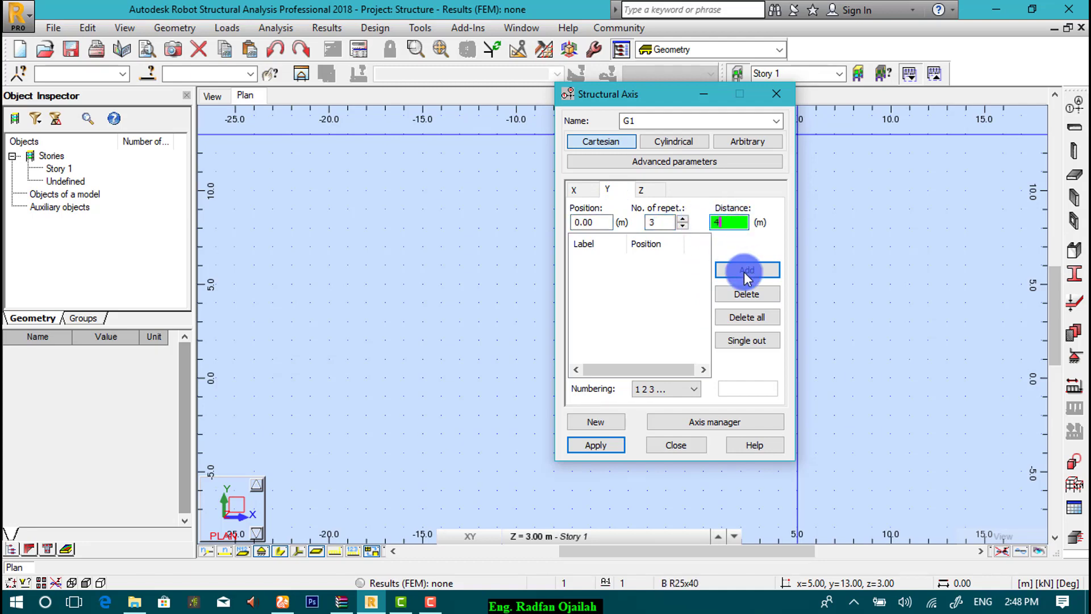
click(659, 388)
click(643, 414)
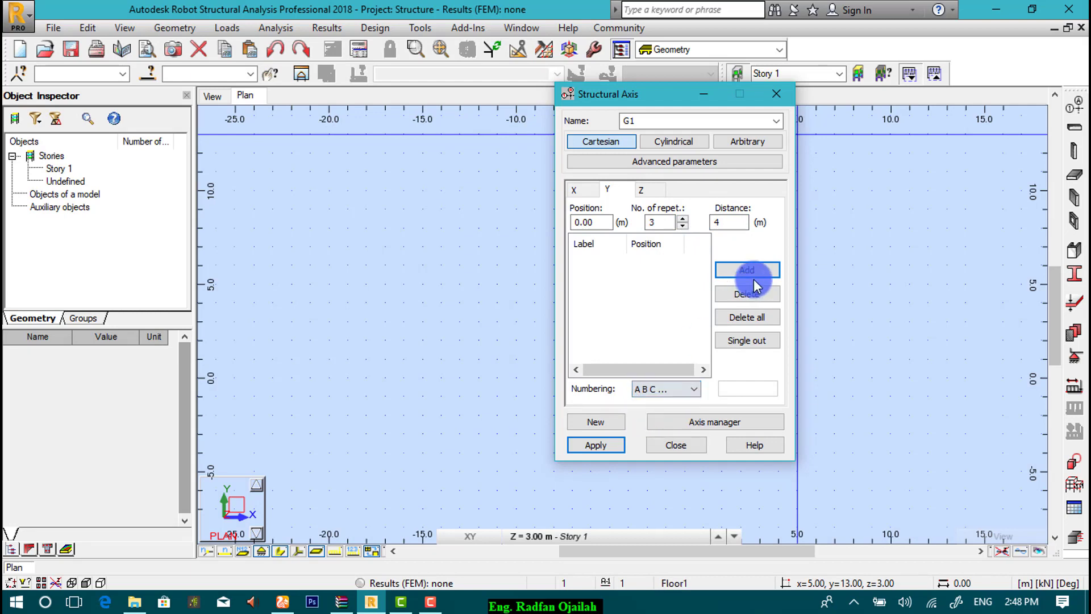
click(756, 273)
click(599, 446)
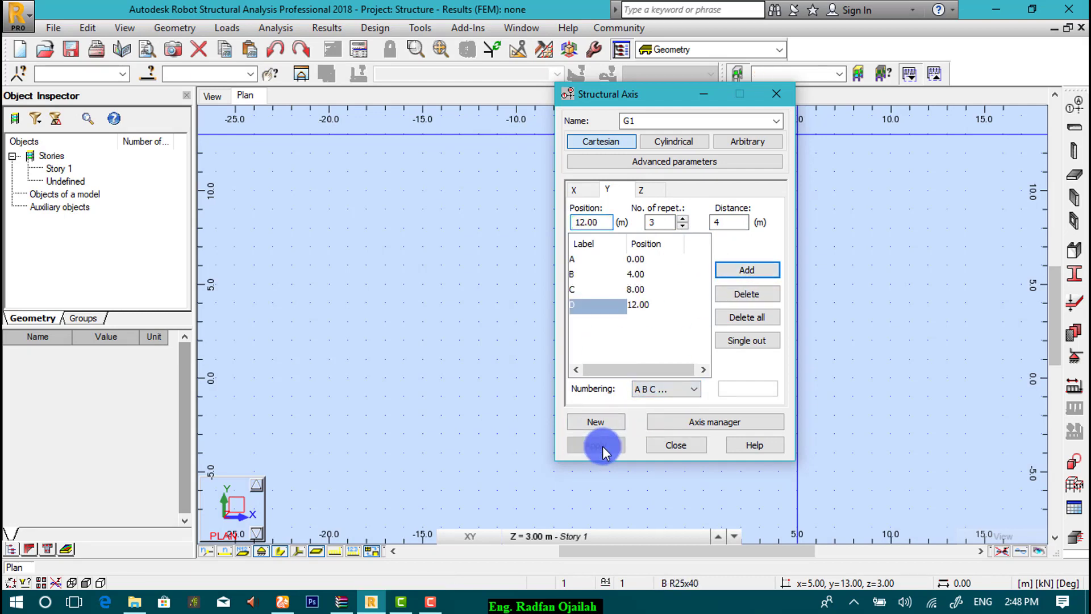
click(662, 442)
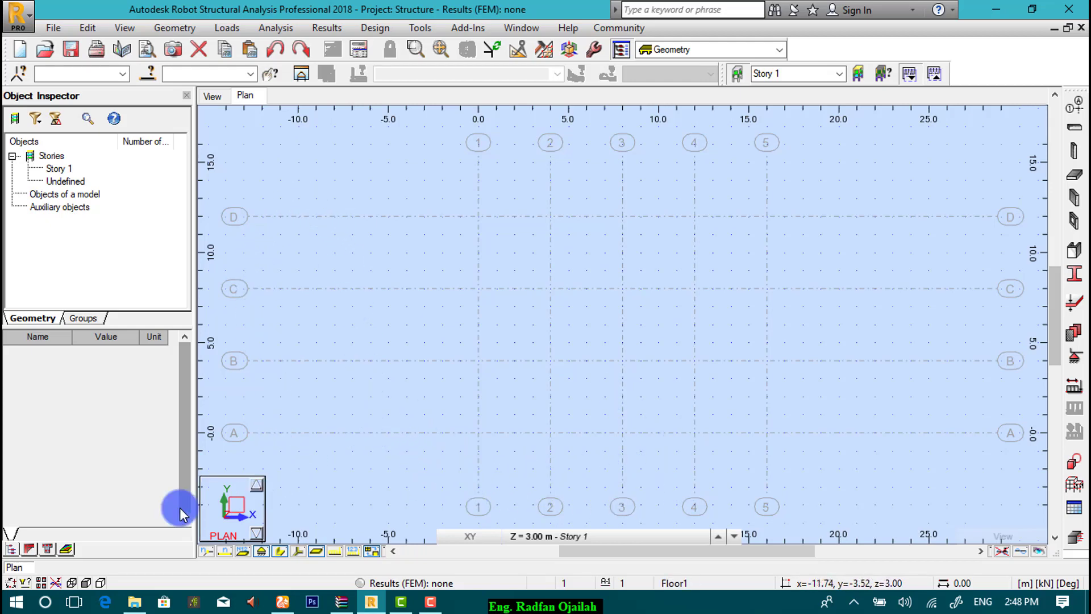
Step: Switch off Descriptions of structural axis in the Display settings, leaving G1 unlabeled
click(39, 583)
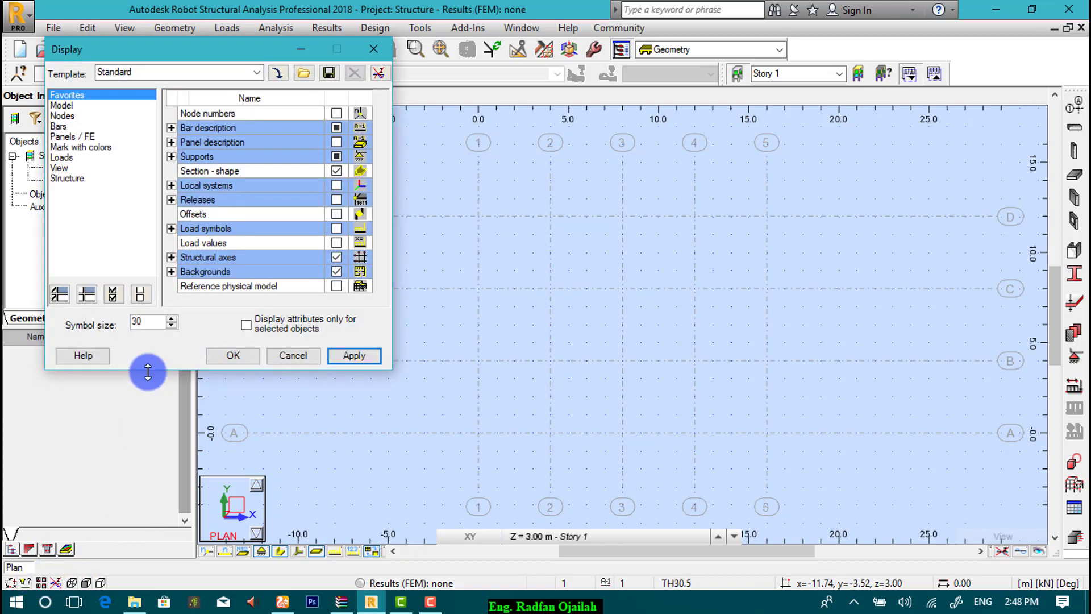
click(207, 259)
click(171, 257)
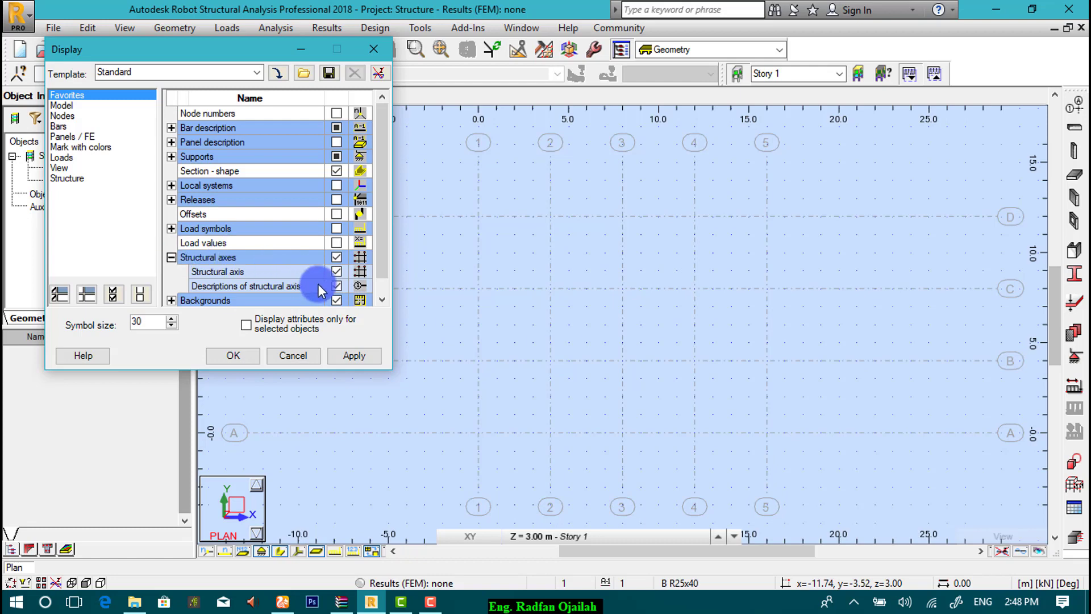
click(336, 286)
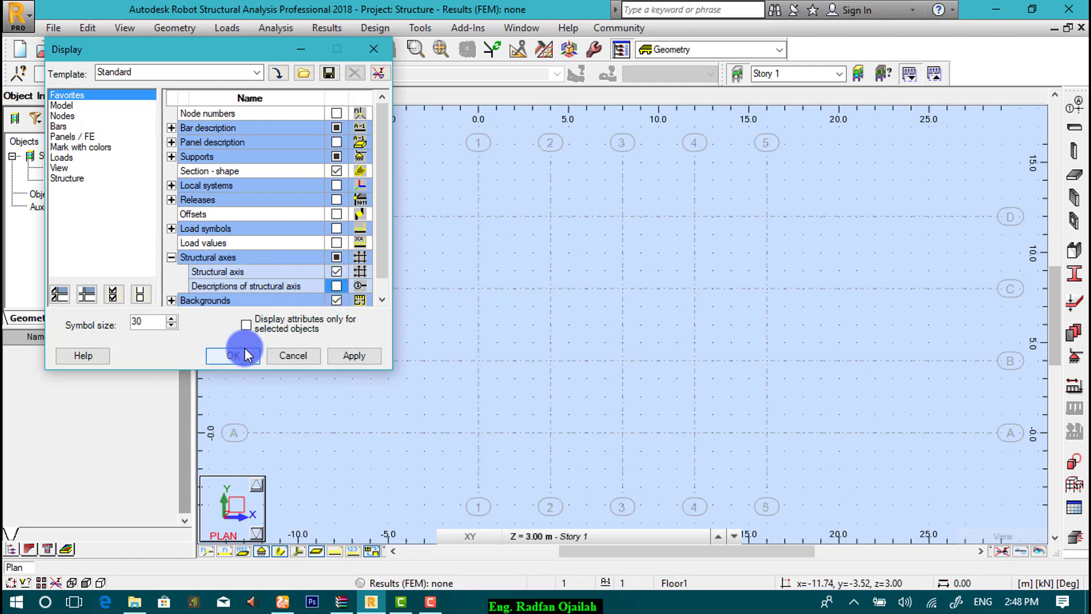
click(240, 356)
scroll(337, 291, down, 1)
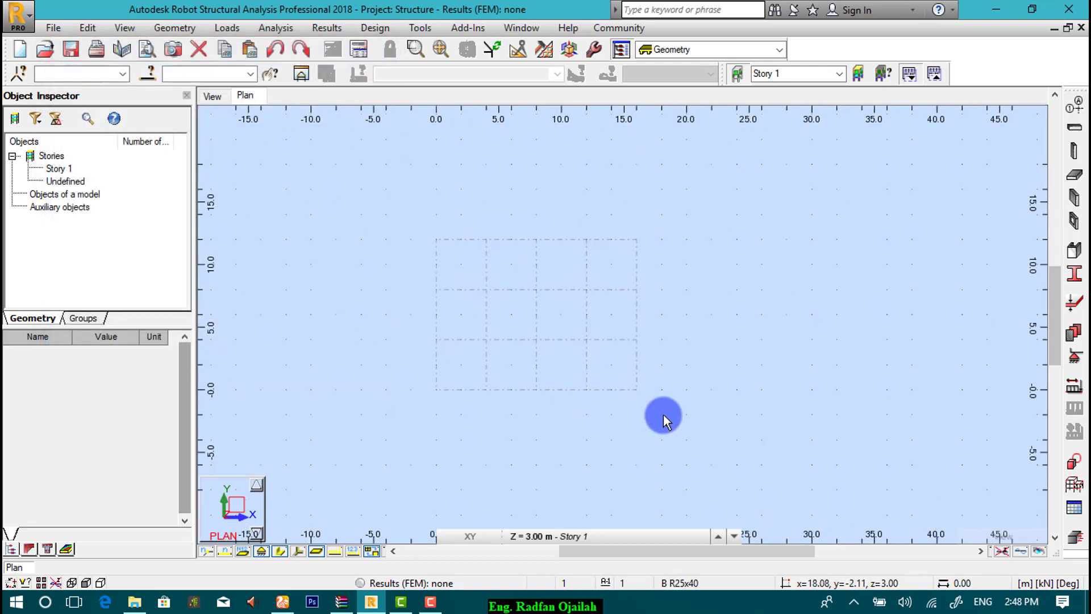
scroll(666, 414, up, 2)
scroll(666, 414, down, 1)
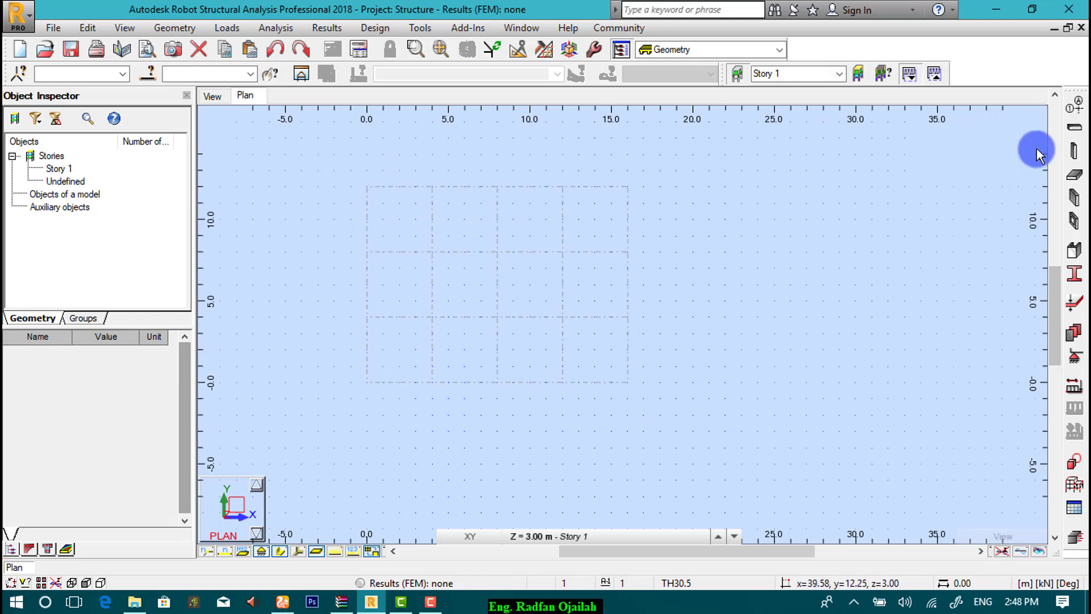
Step: Start grid G2 with X axes from position 16 m, 3 repeats spaced 4 m
click(1074, 104)
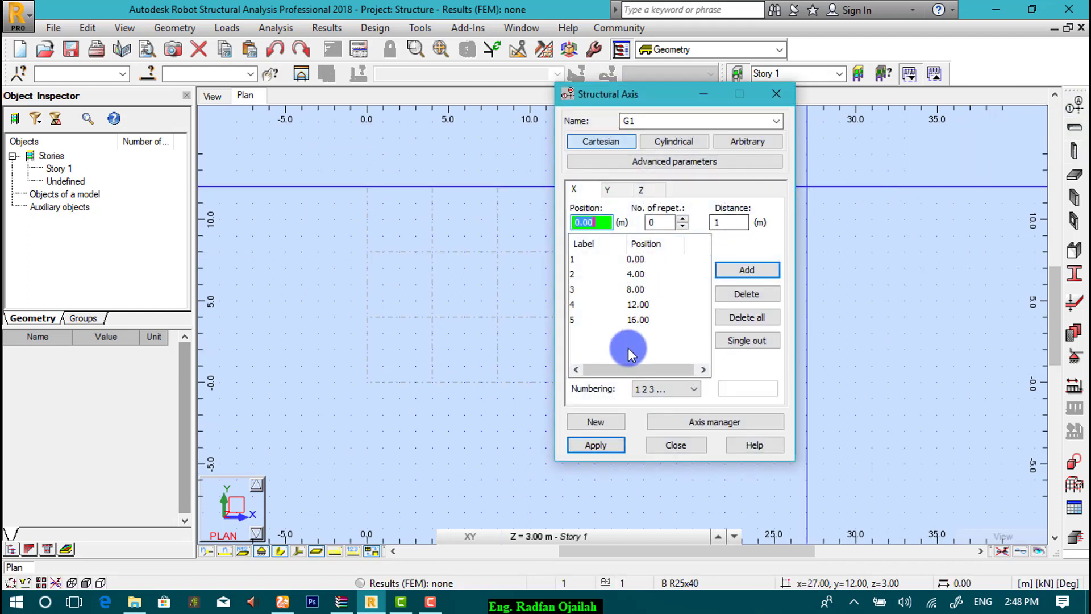
click(591, 422)
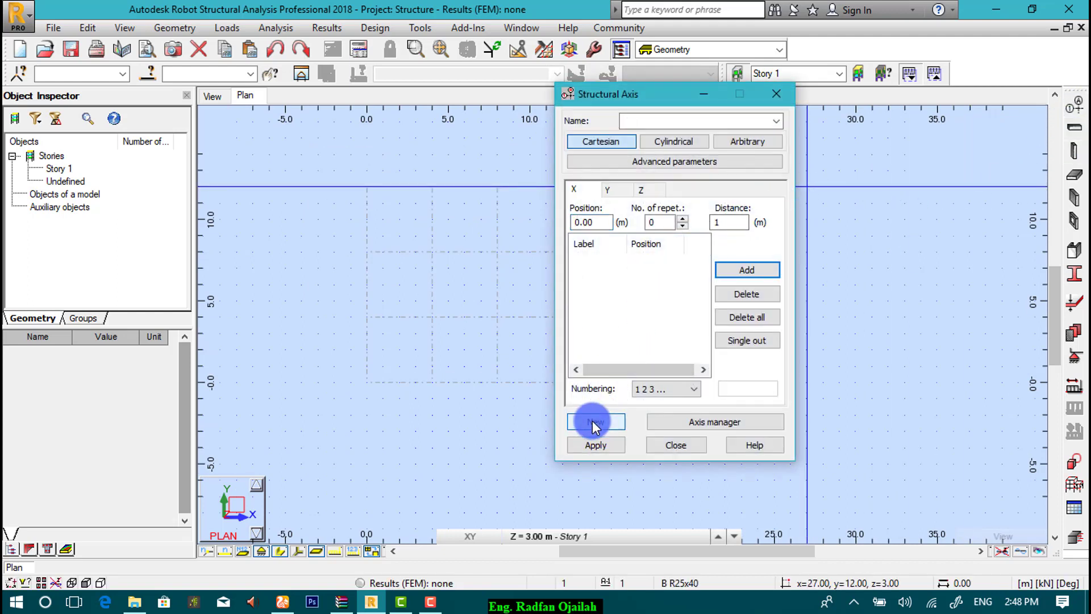
click(644, 122)
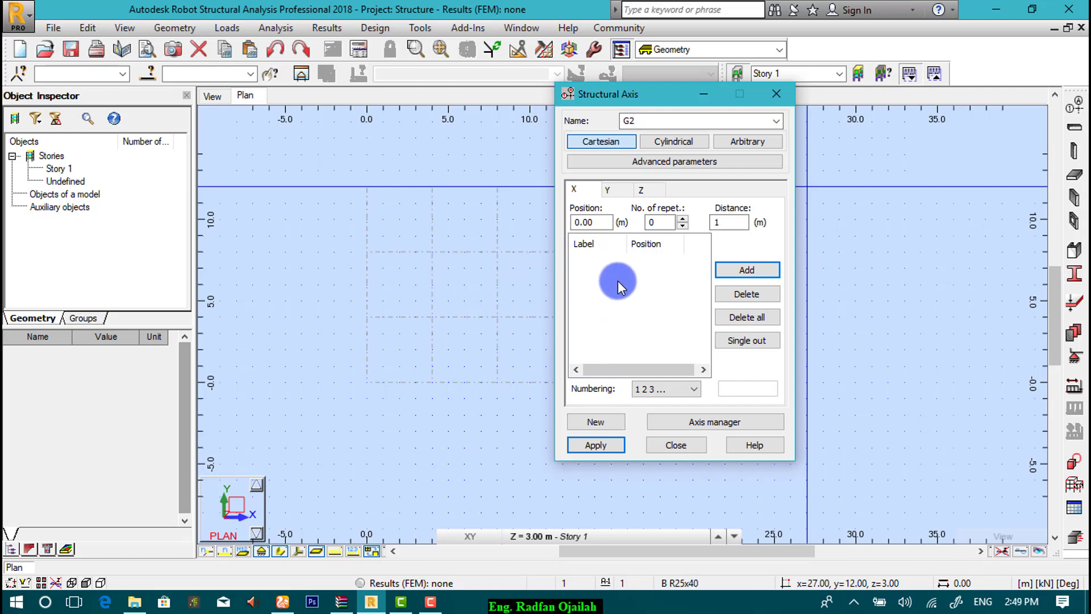
double_click(605, 221)
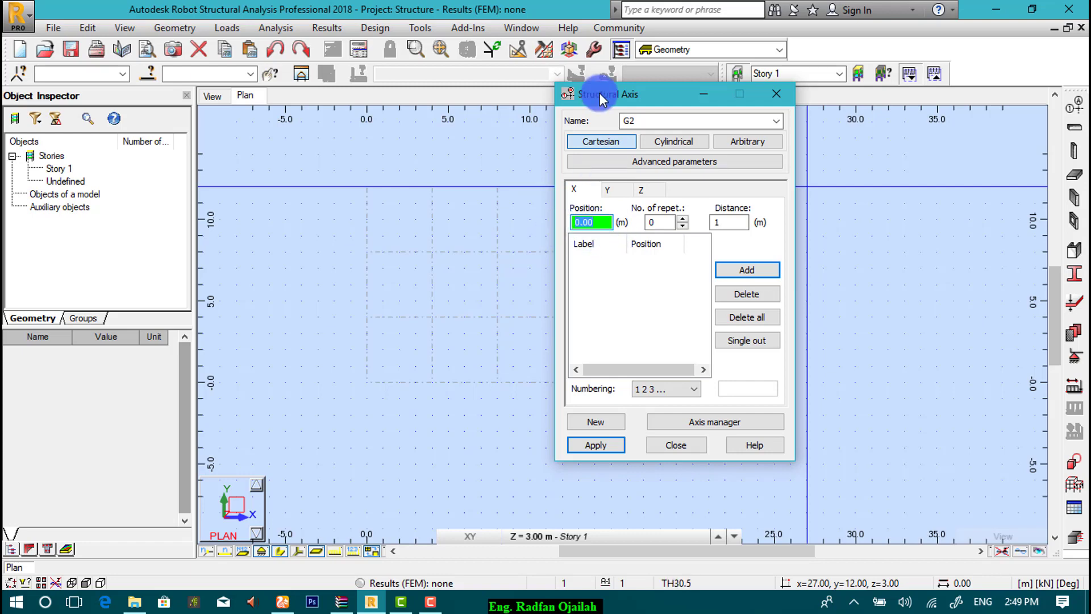
drag(592, 91, 771, 148)
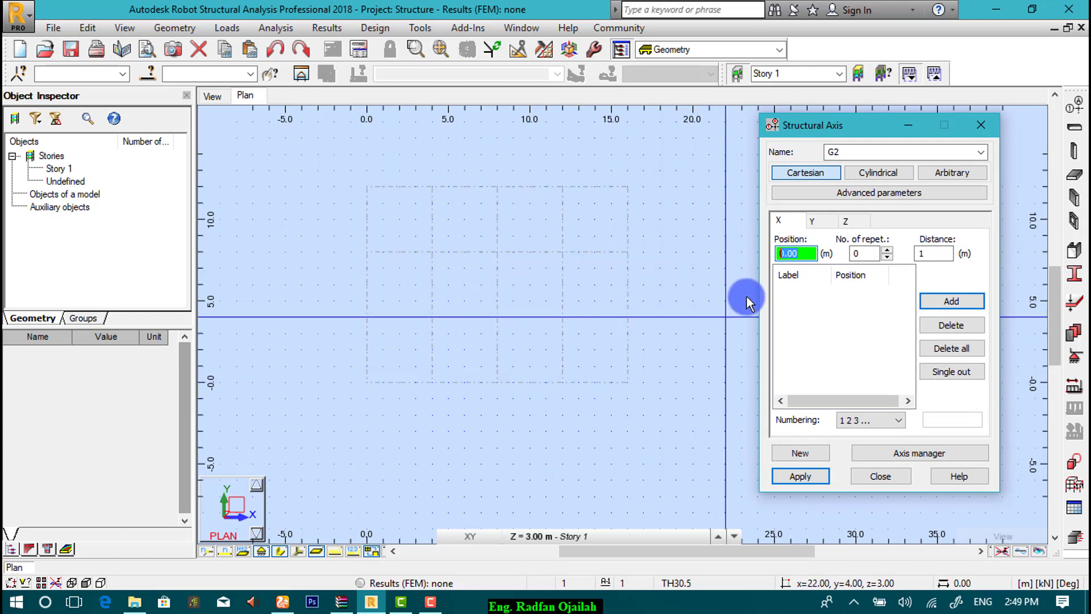
text(16)
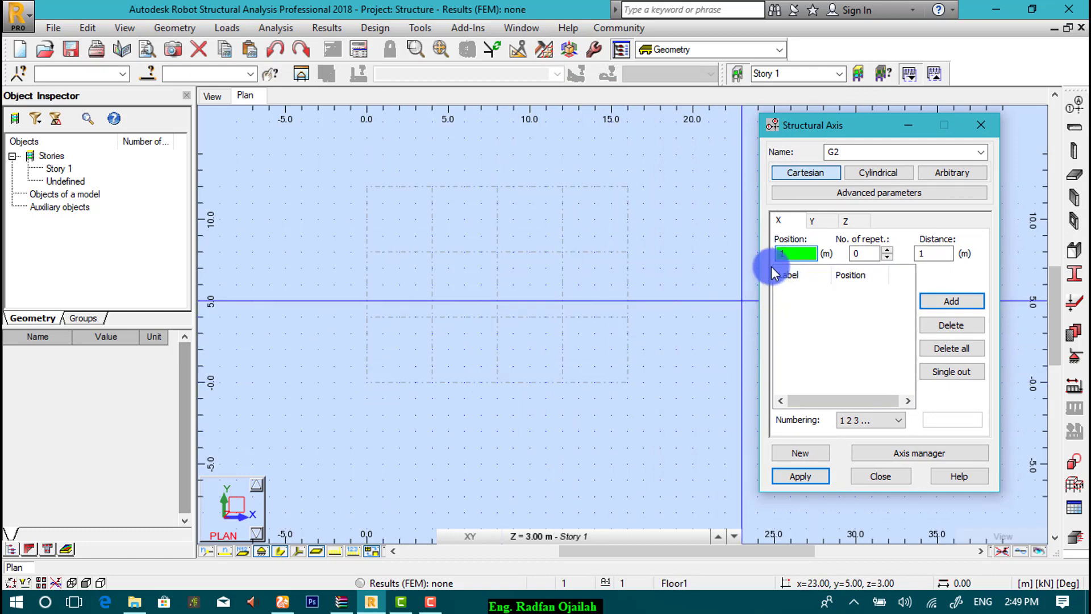
click(875, 252)
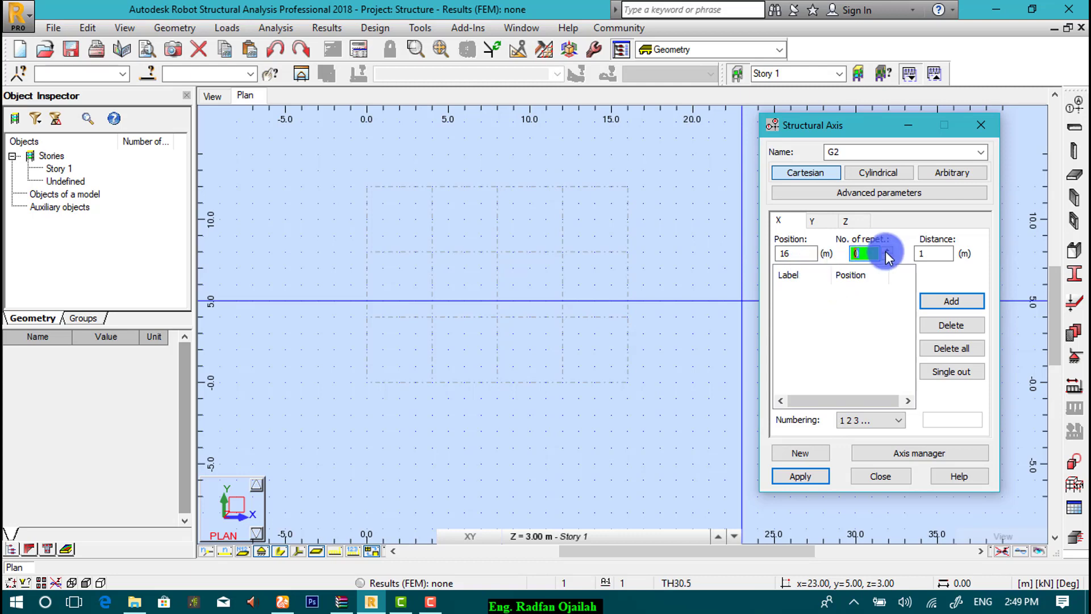
click(918, 254)
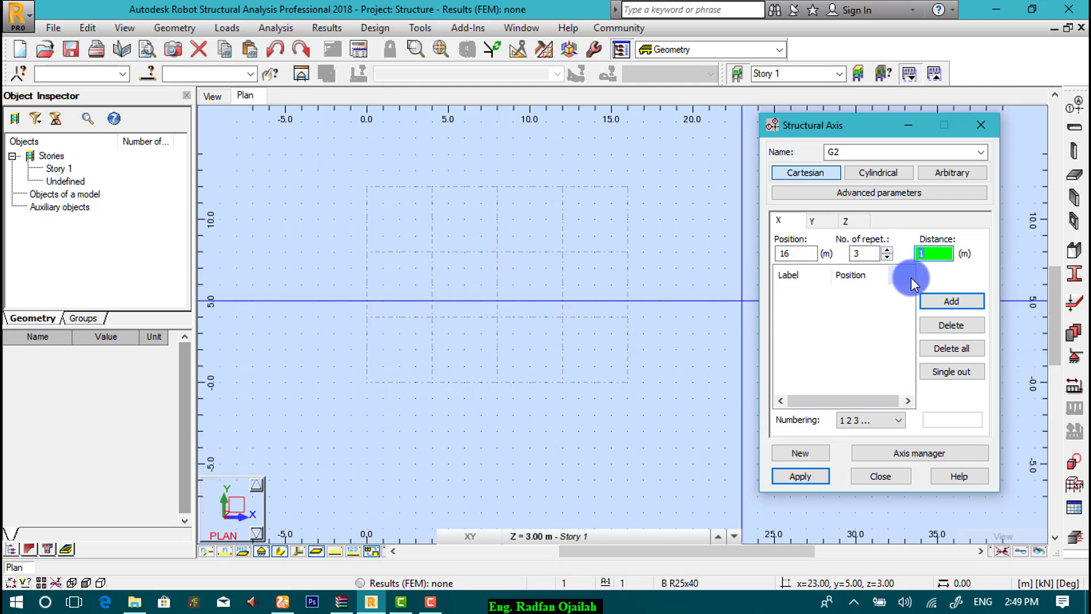
text(4)
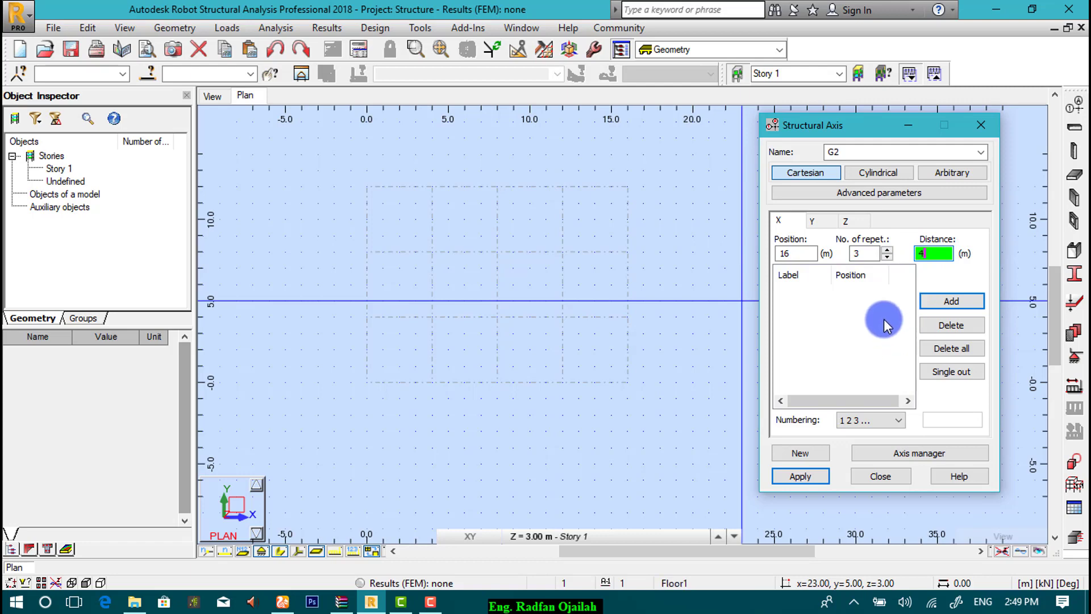
click(940, 302)
Step: Add G2's Y axes, 4 repeats at -4 m spacing from 0 to -16, then apply and close
click(812, 220)
click(809, 254)
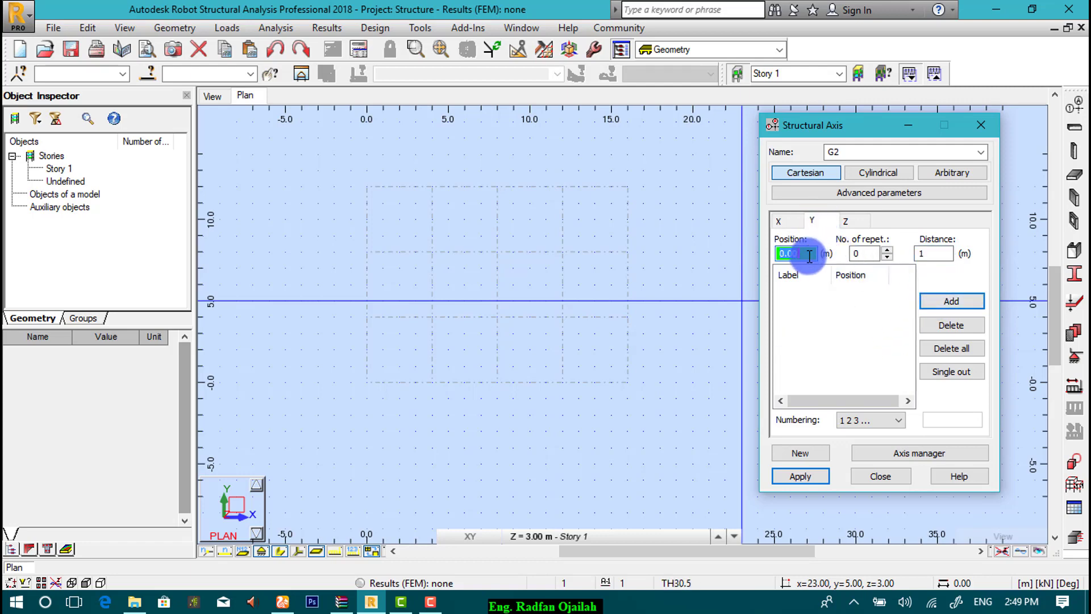
click(886, 251)
click(886, 251)
click(887, 251)
click(887, 250)
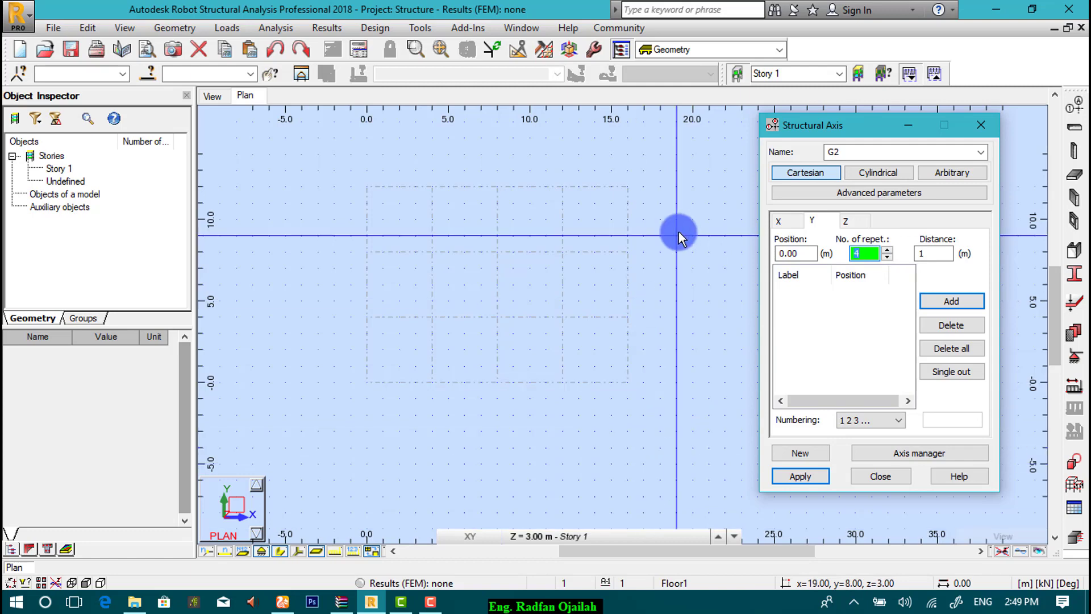
click(933, 253)
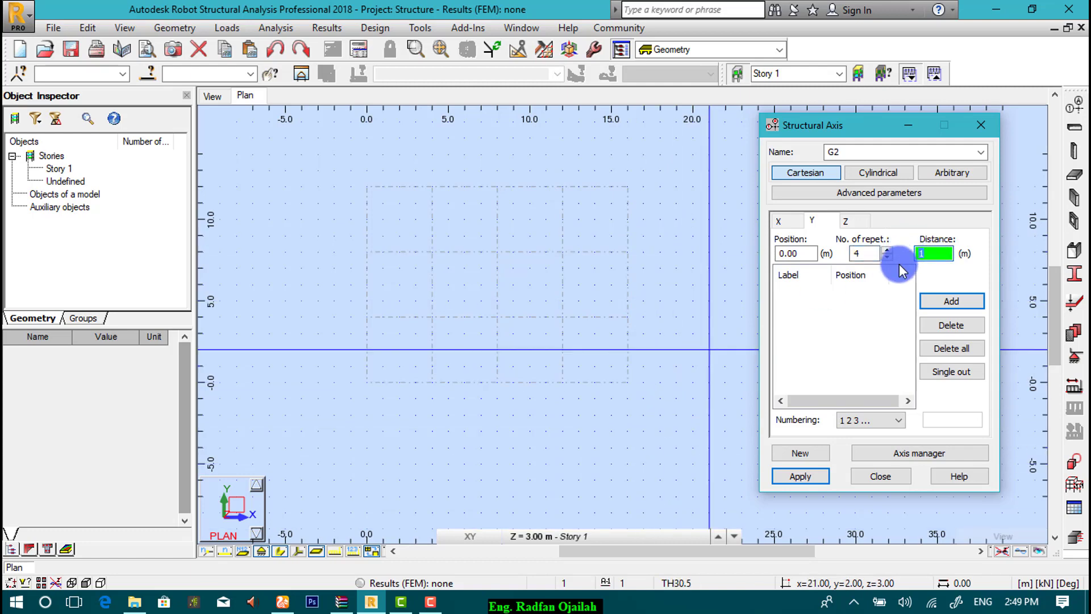
text(-)
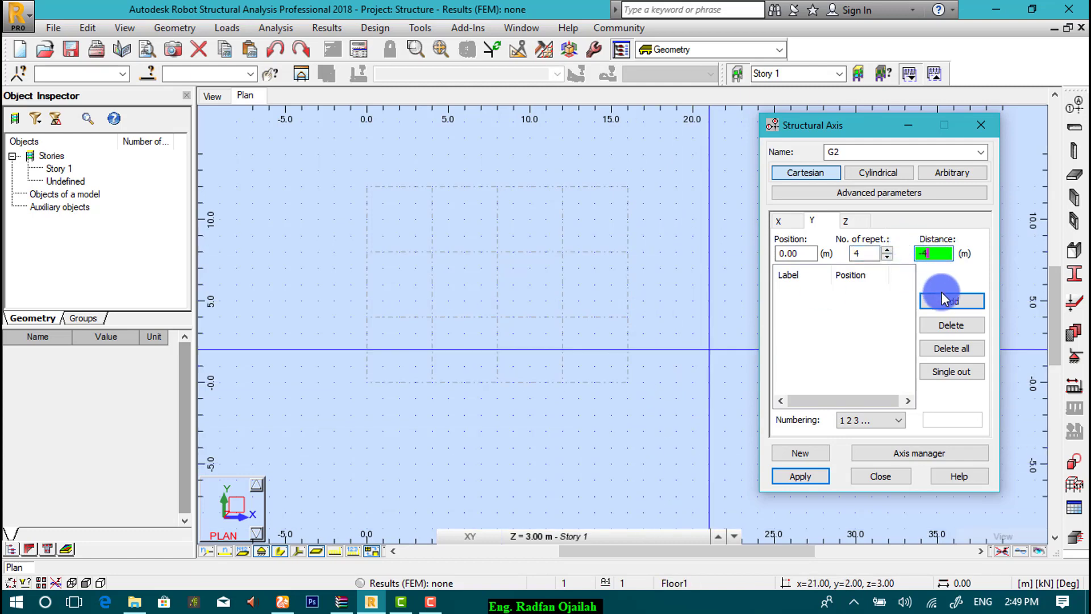
text(4)
click(938, 300)
click(812, 477)
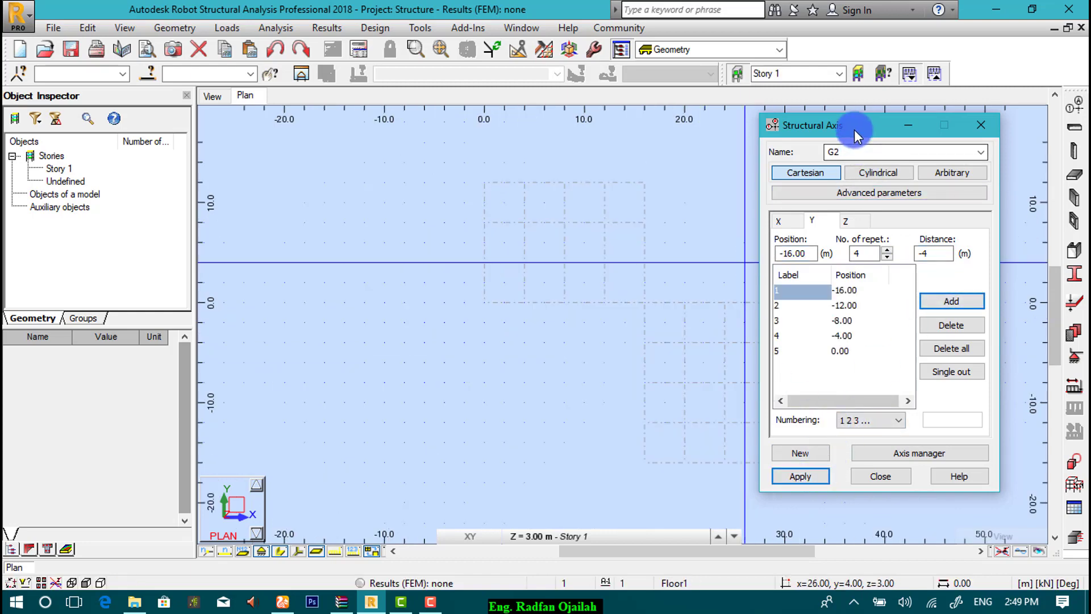
drag(855, 131, 660, 132)
click(675, 478)
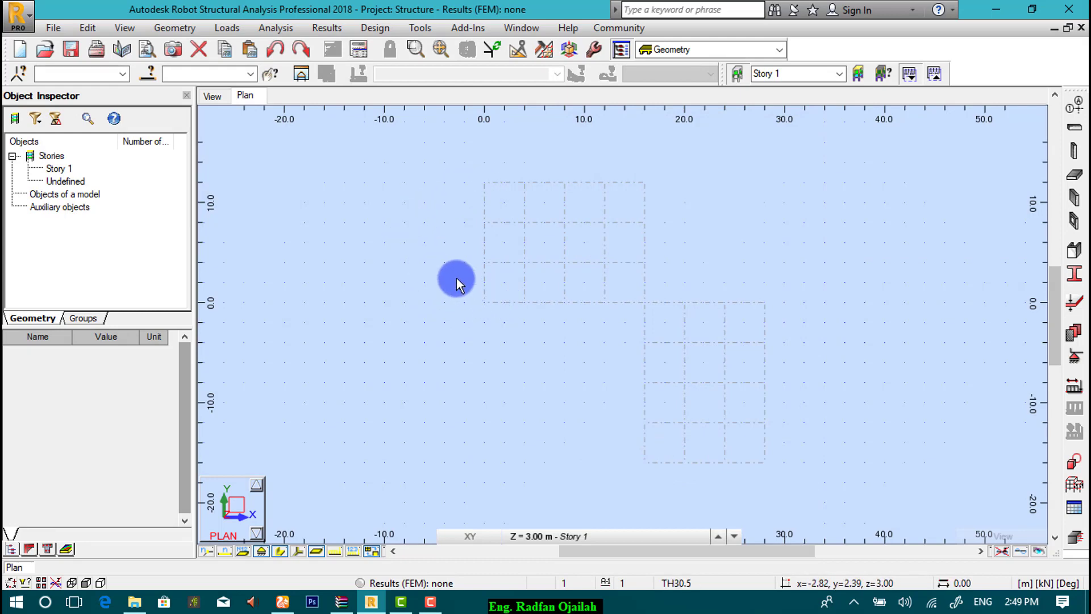
Step: Reopen Axis Definition and begin a new cylindrical grid named G3
click(1073, 106)
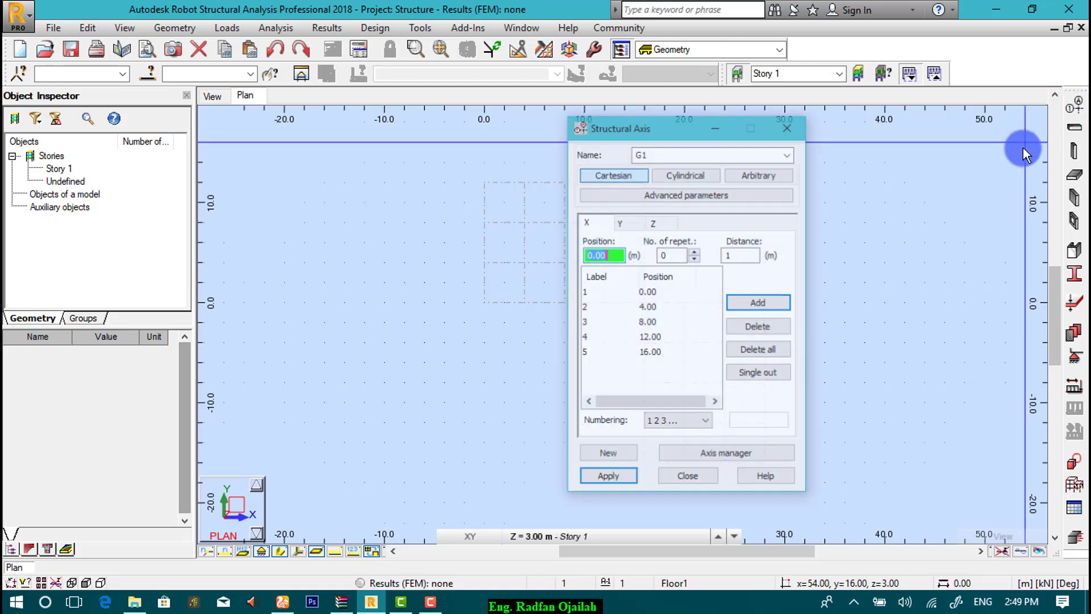
click(711, 173)
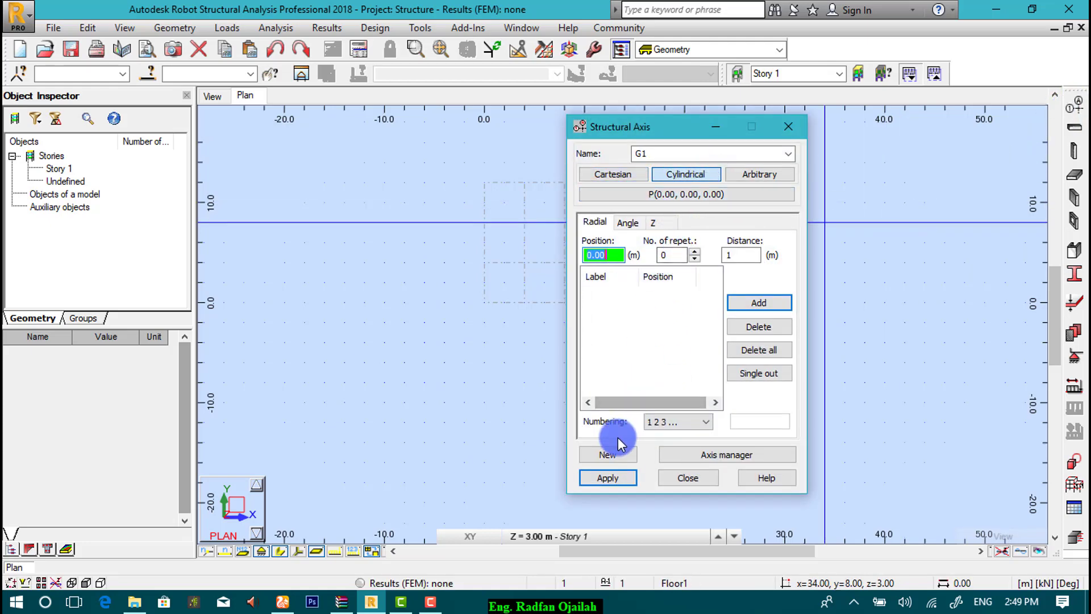
click(612, 452)
click(640, 155)
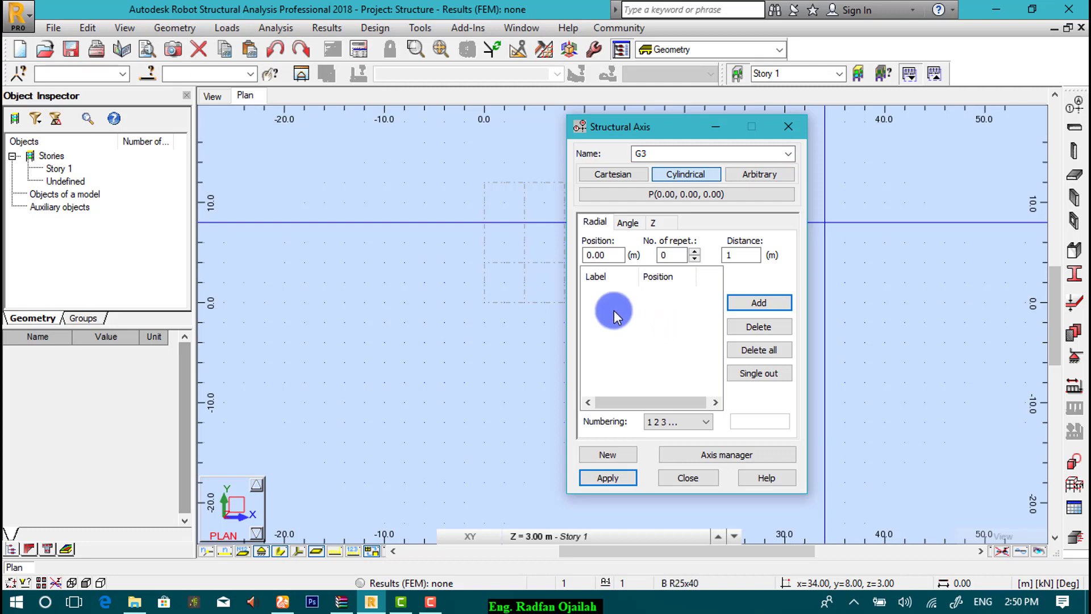
Step: Add radial axes at 0, 2 and 6 m to cylindrical grid G3
click(602, 254)
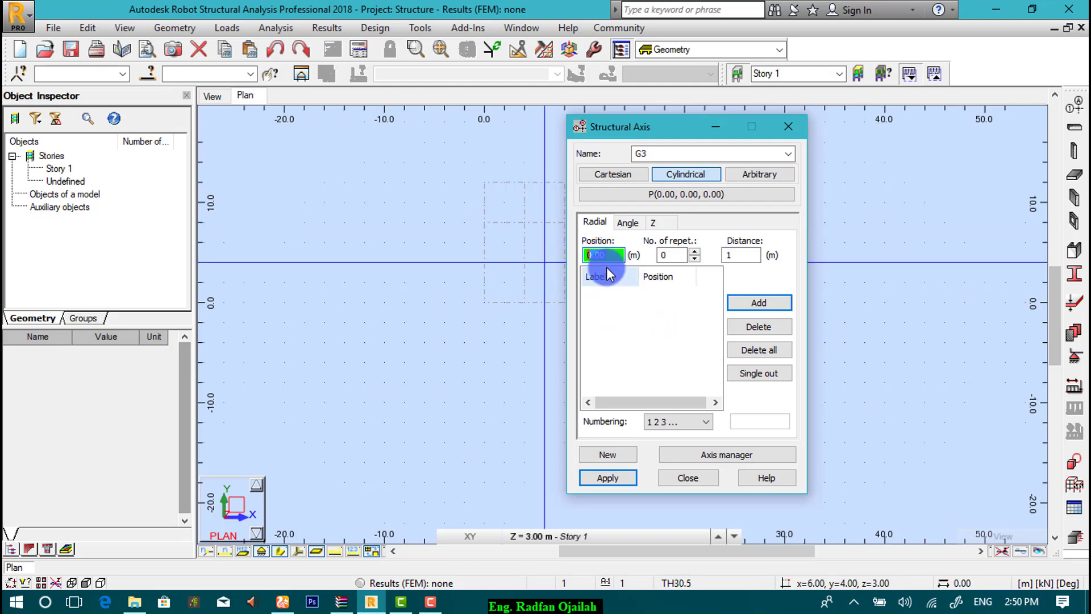
drag(607, 134, 688, 169)
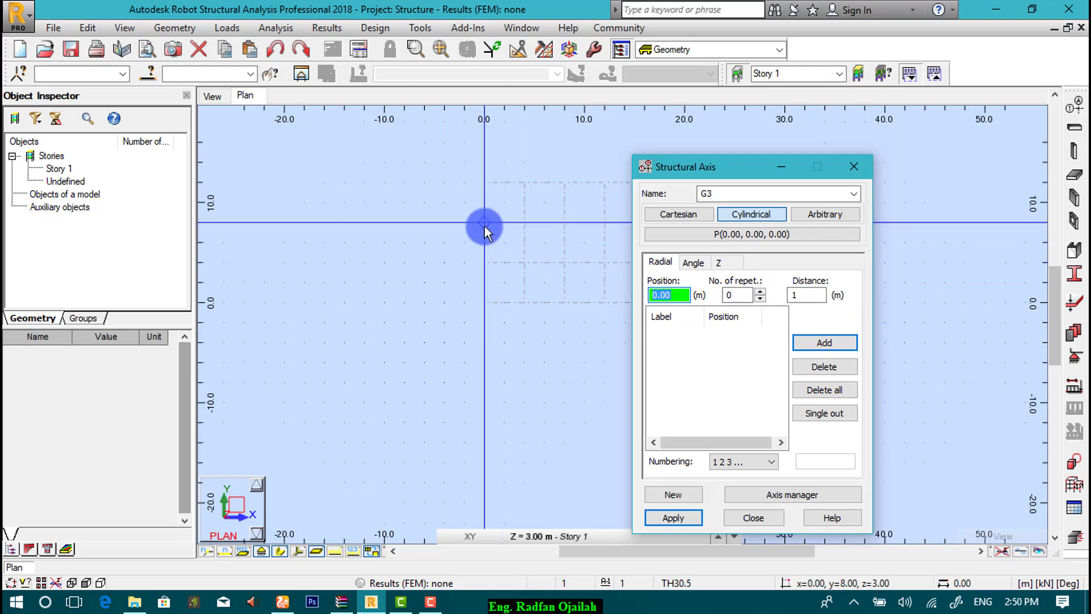
double_click(669, 296)
text(2)
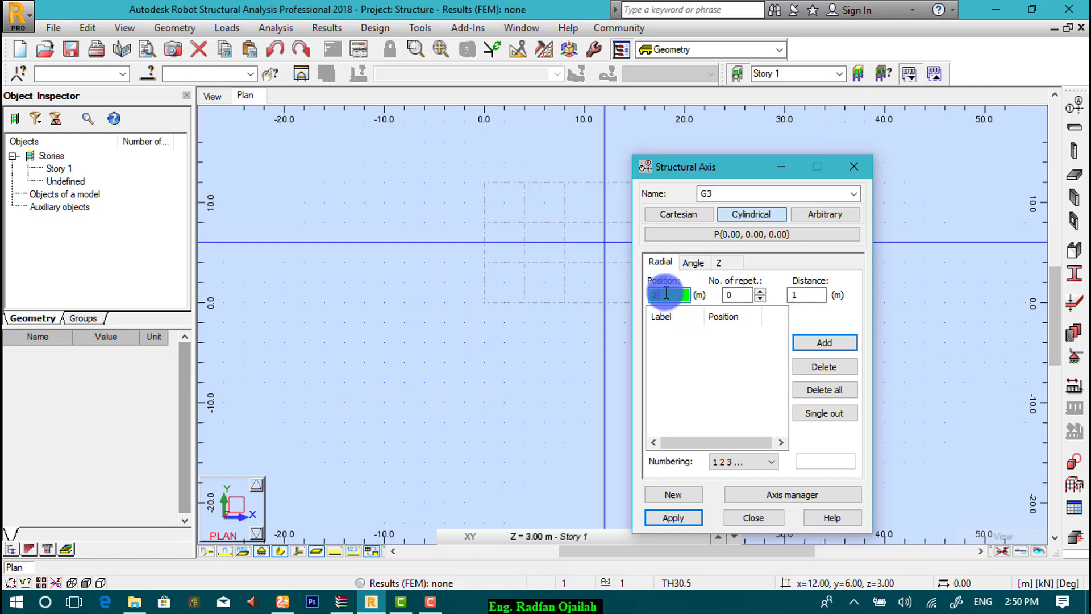
click(824, 343)
double_click(686, 293)
click(726, 297)
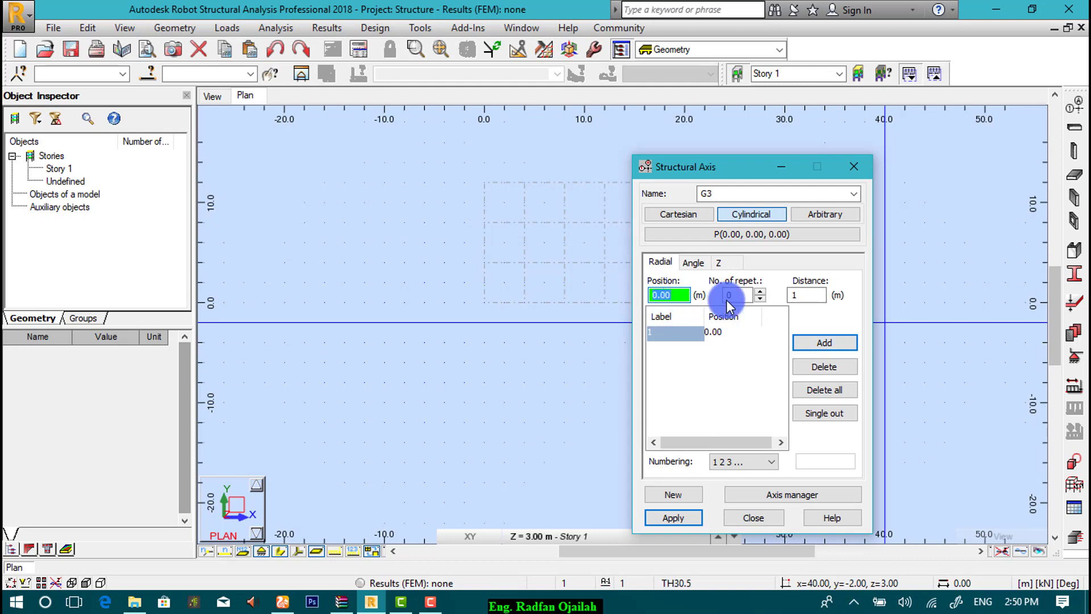
click(814, 344)
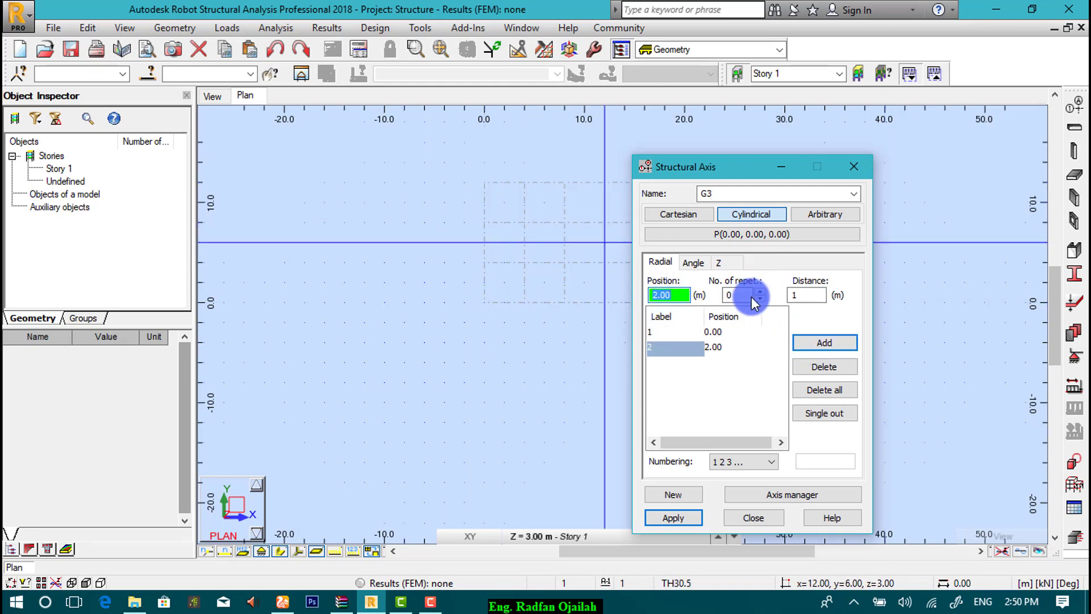
text(6)
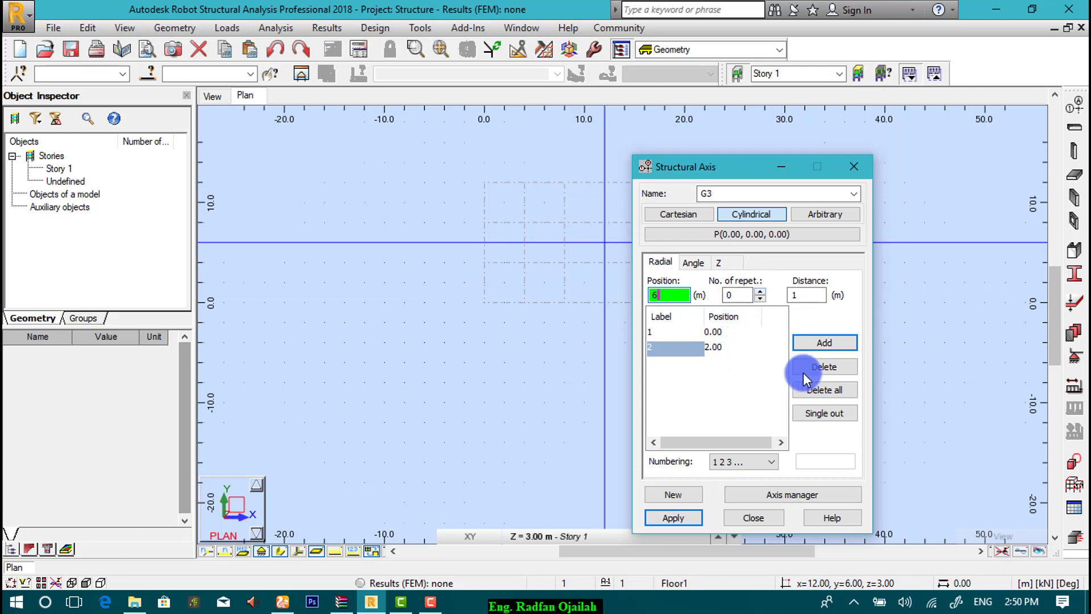
click(825, 342)
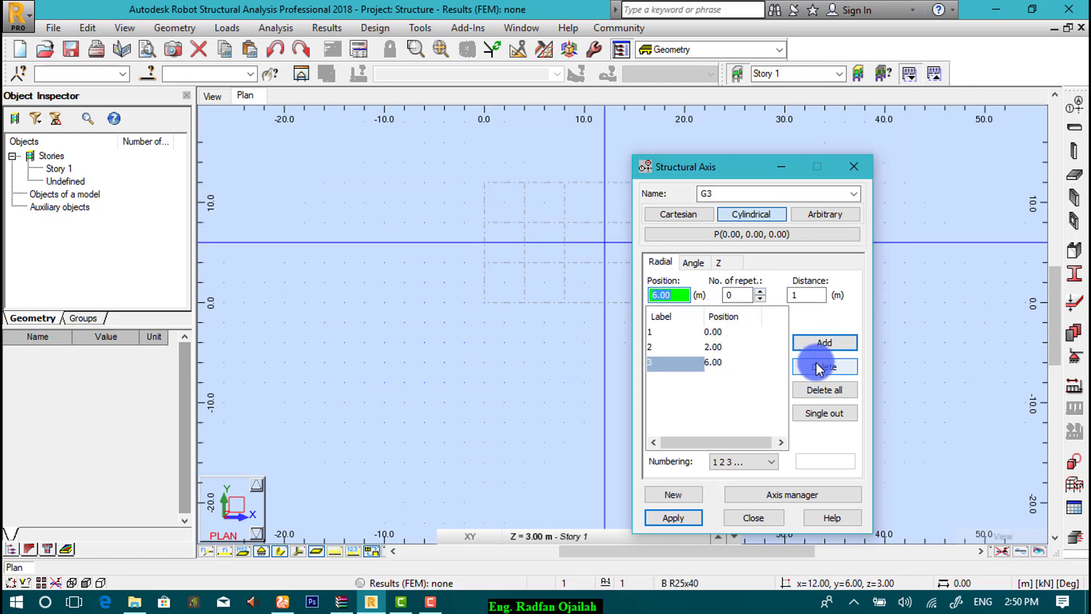
click(695, 262)
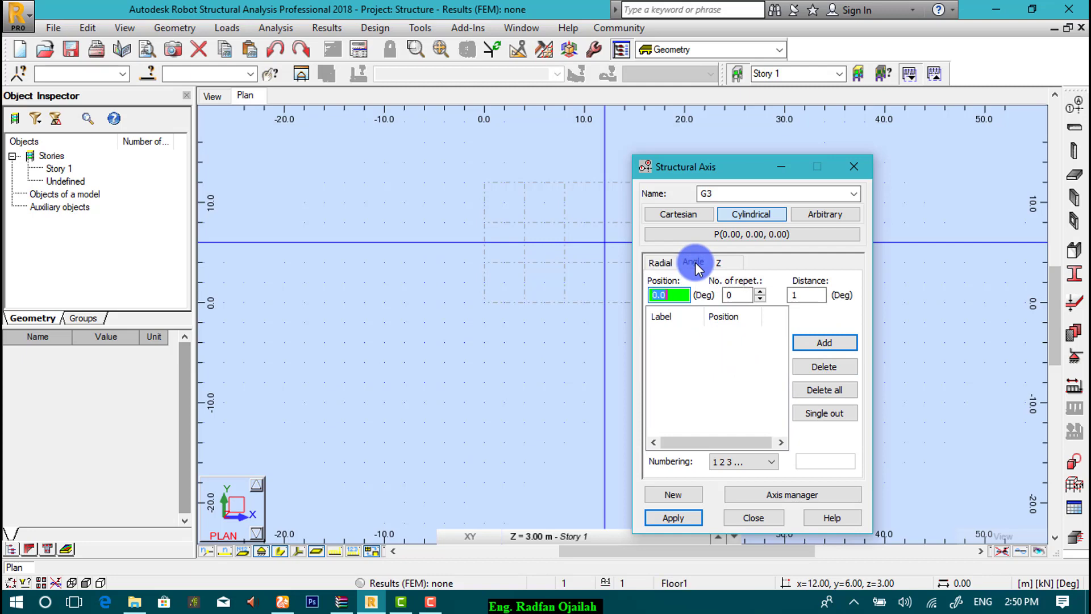
Step: Add G3 angular axes starting at 90°, 4 repetitions every 45°, and apply the grid
click(662, 295)
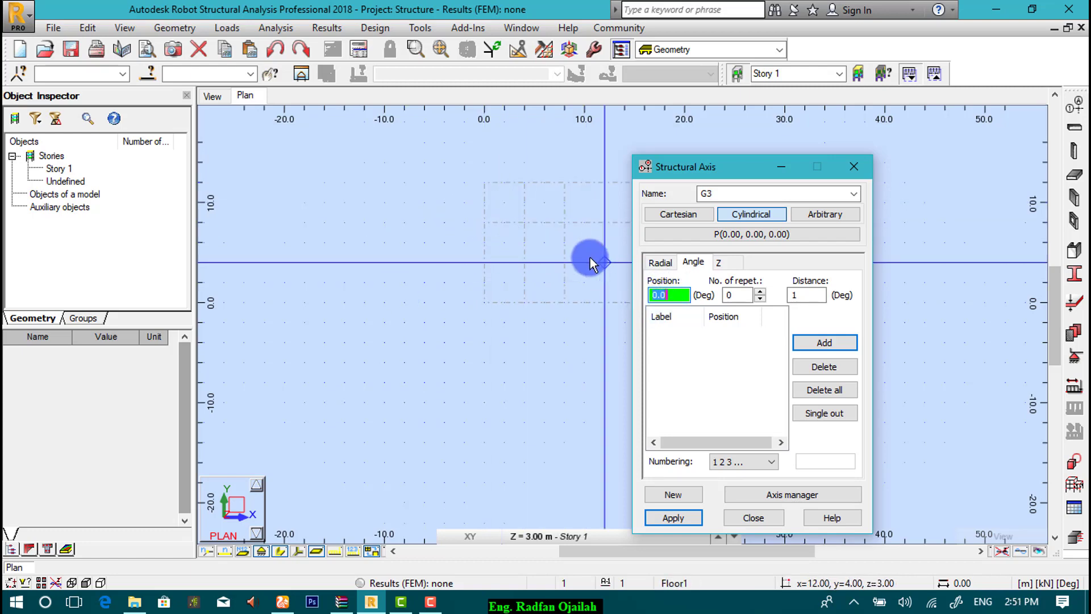
text(9)
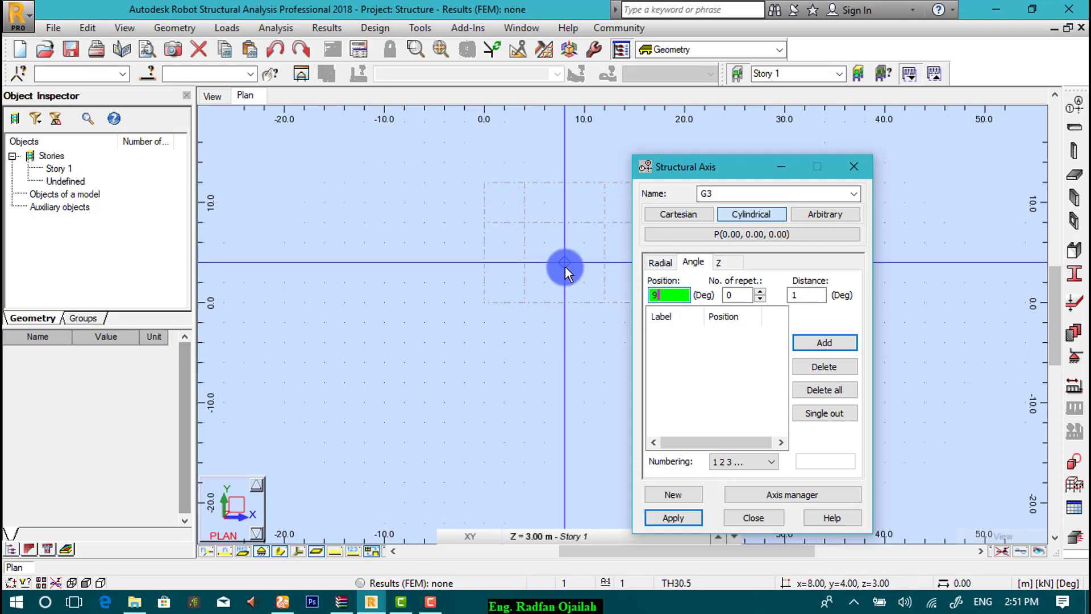
text(0)
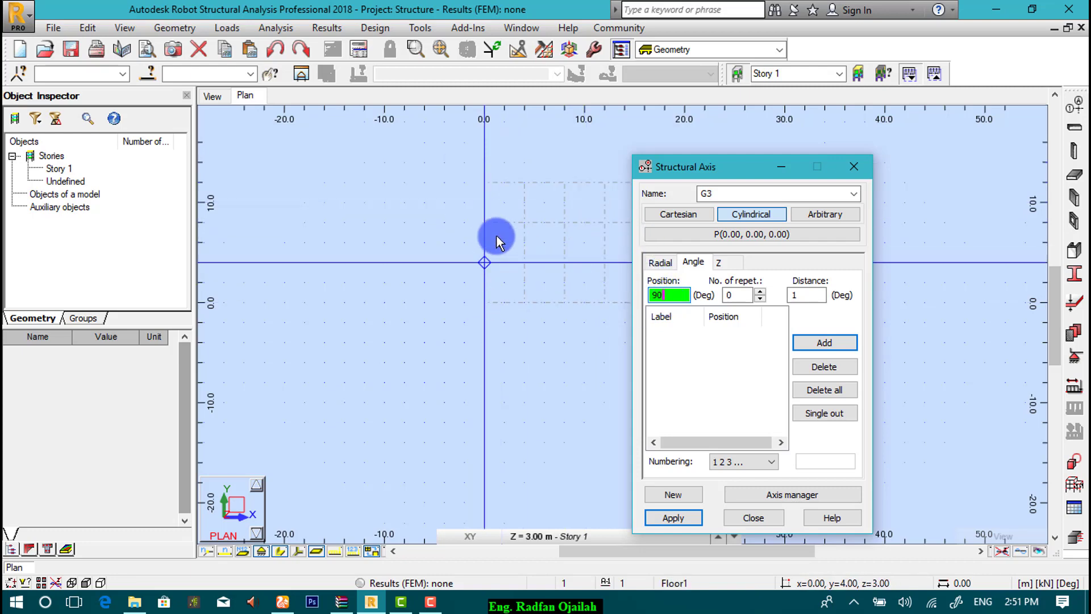
double_click(737, 295)
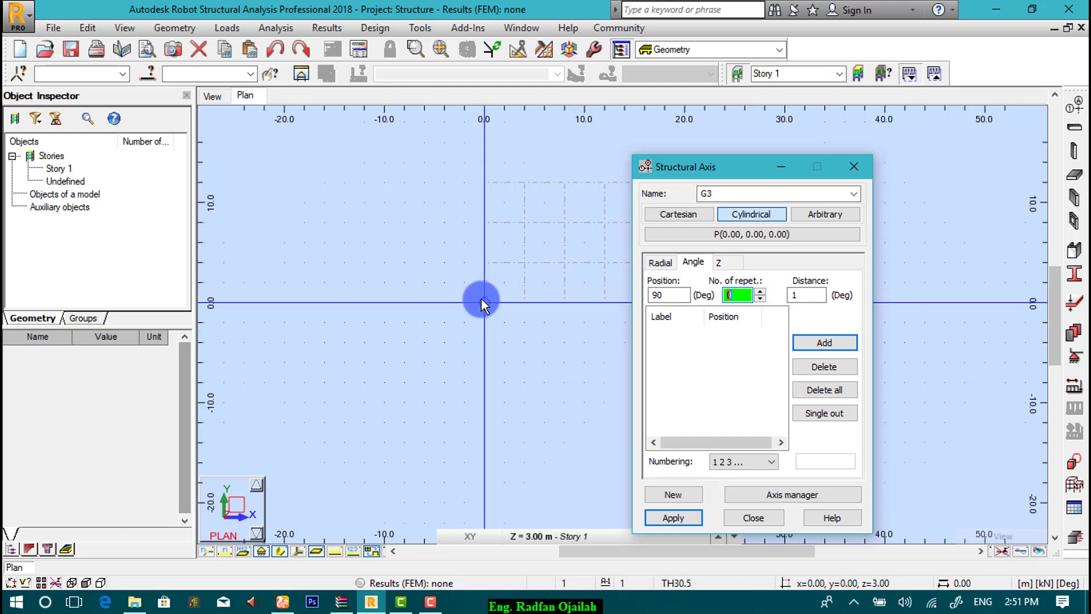
double_click(737, 295)
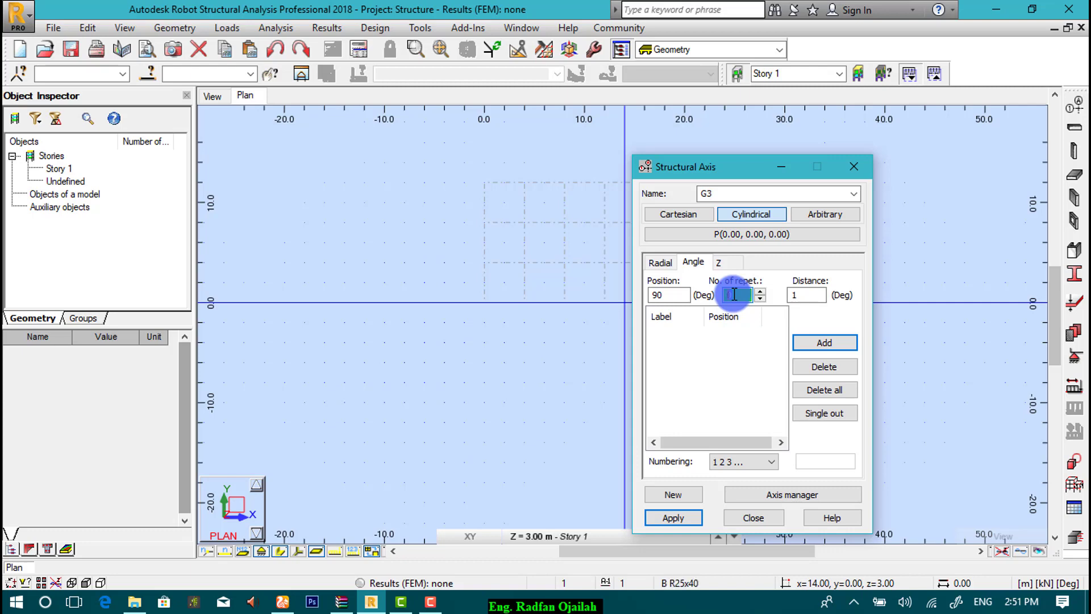
text(4)
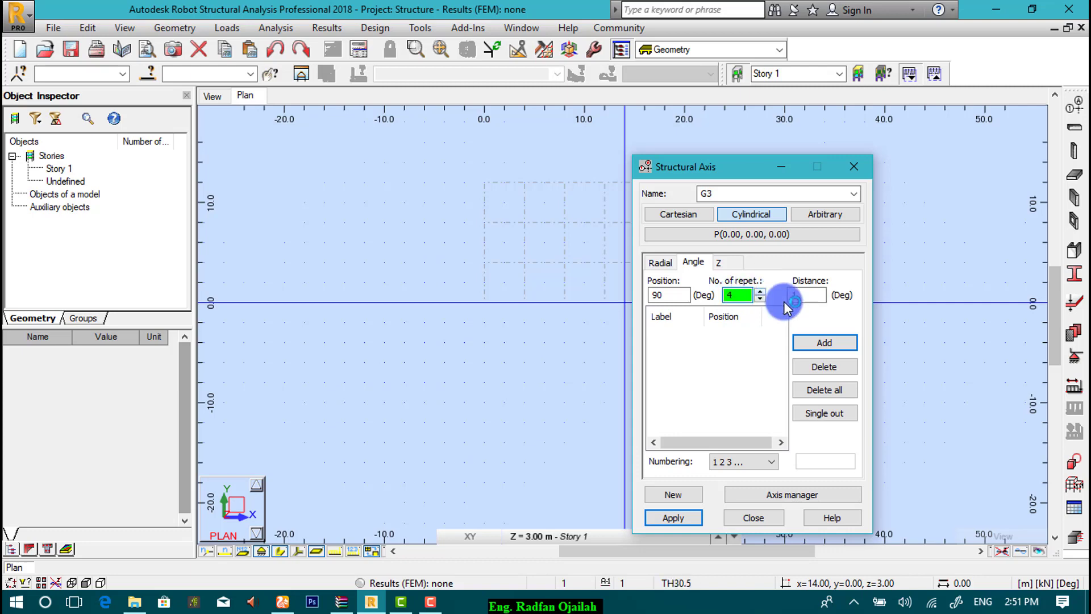
double_click(813, 294)
drag(815, 292, 782, 295)
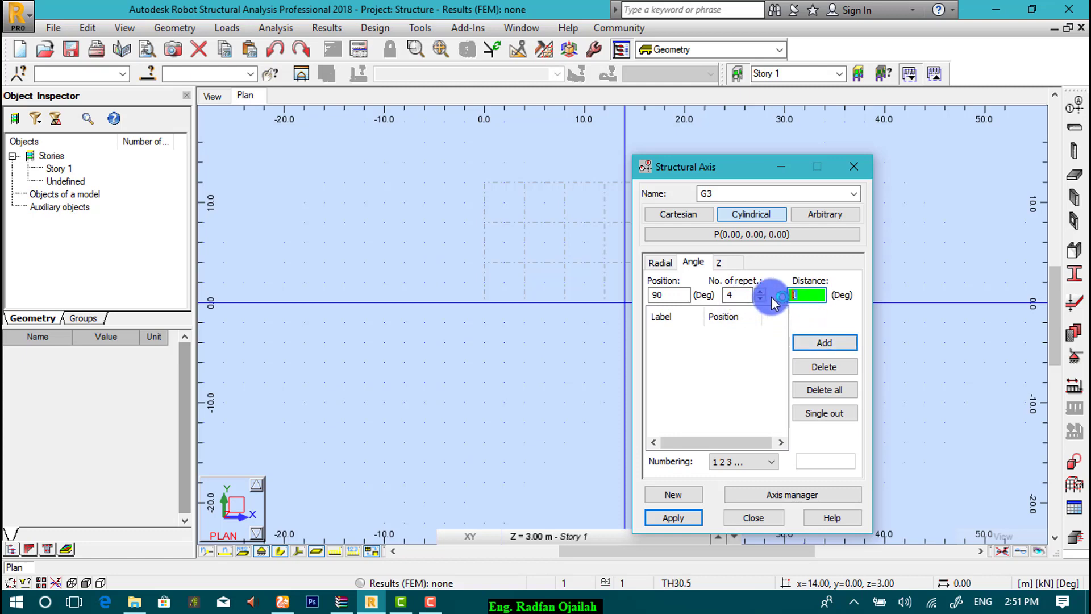
text(45)
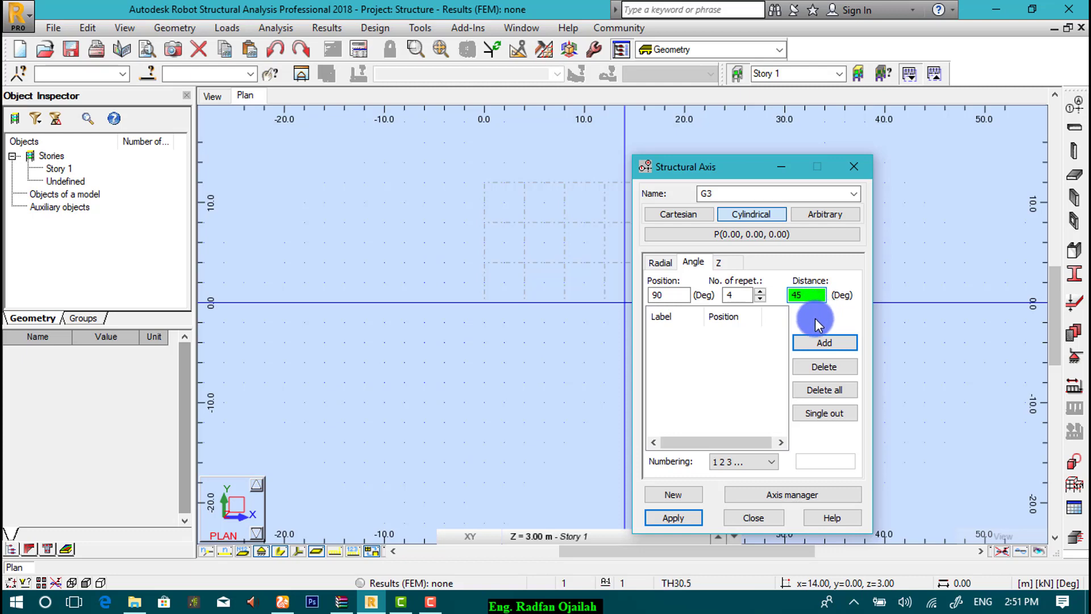
click(812, 340)
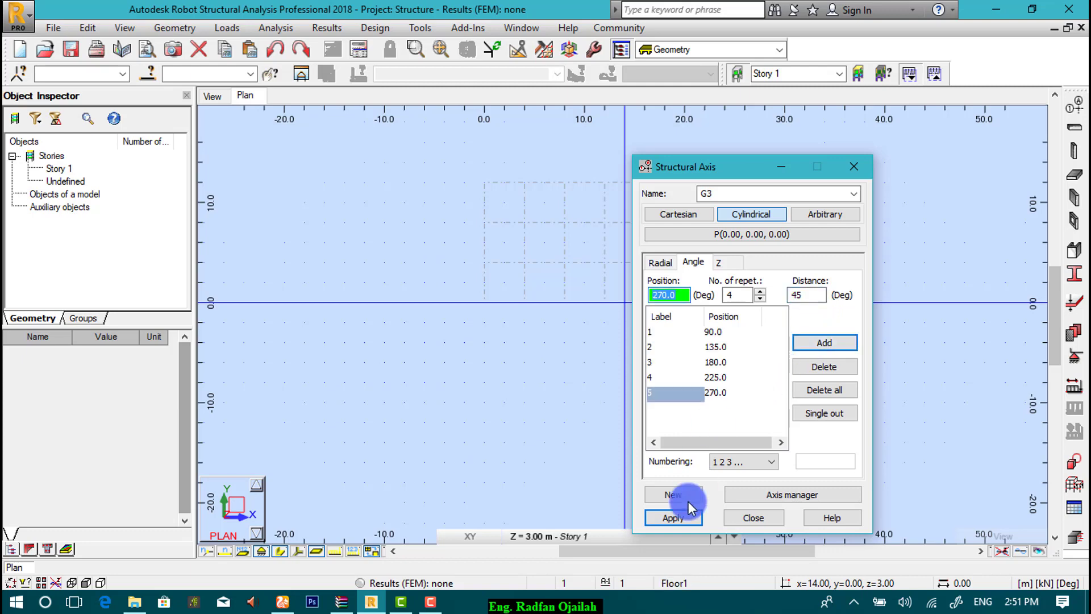
click(676, 518)
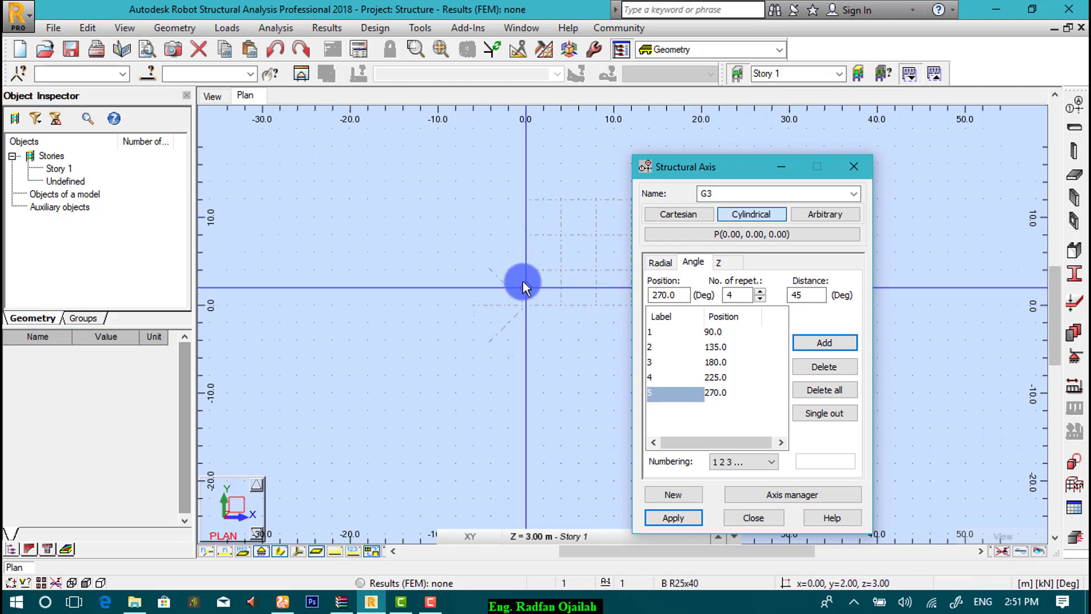
click(707, 238)
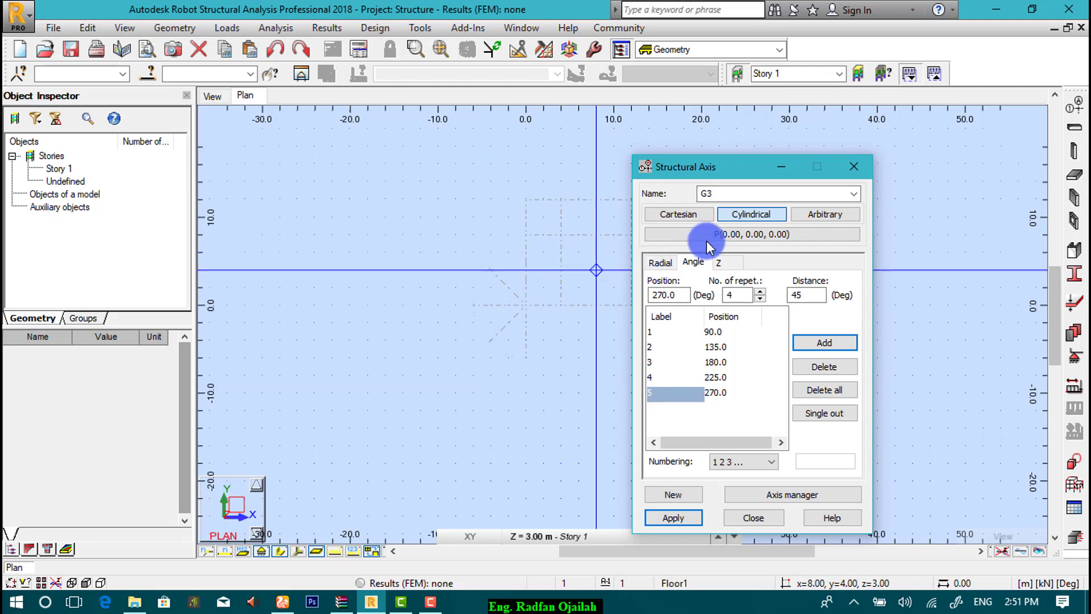
Step: Set G3's centre point to (0, 6, 0) and apply it
click(689, 275)
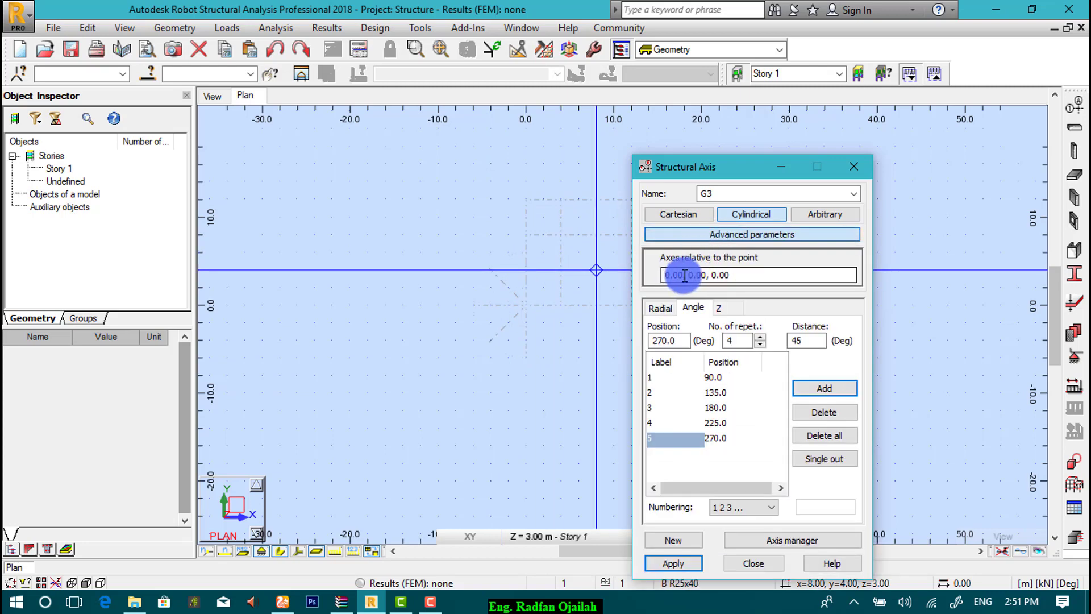
double_click(707, 278)
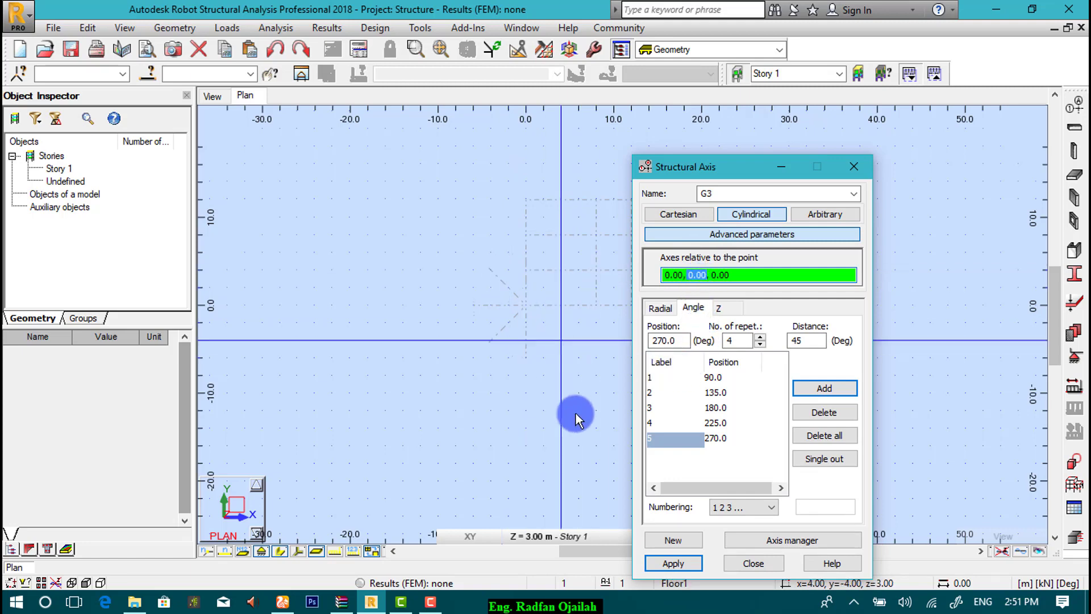
text(6)
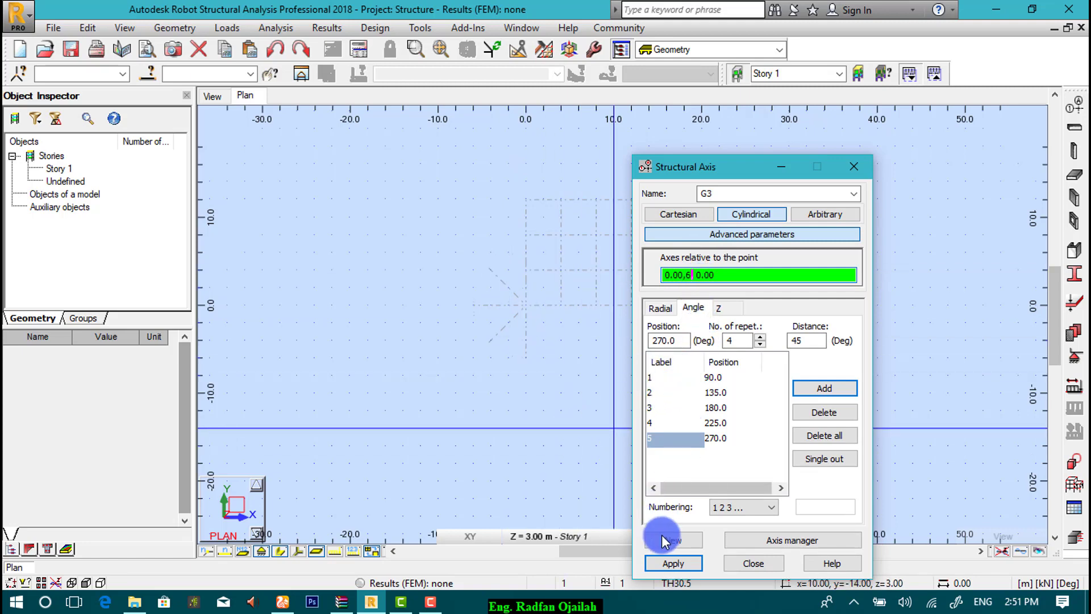
click(673, 564)
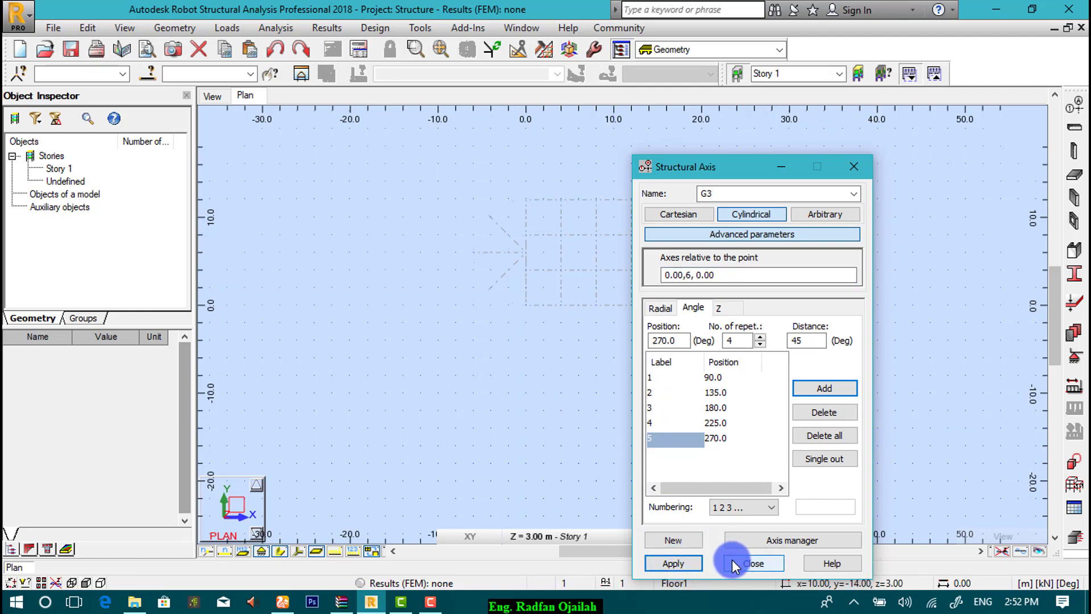
Step: Close the axis definition, zoom in on relocated G3, and reopen the structural axis settings
click(739, 563)
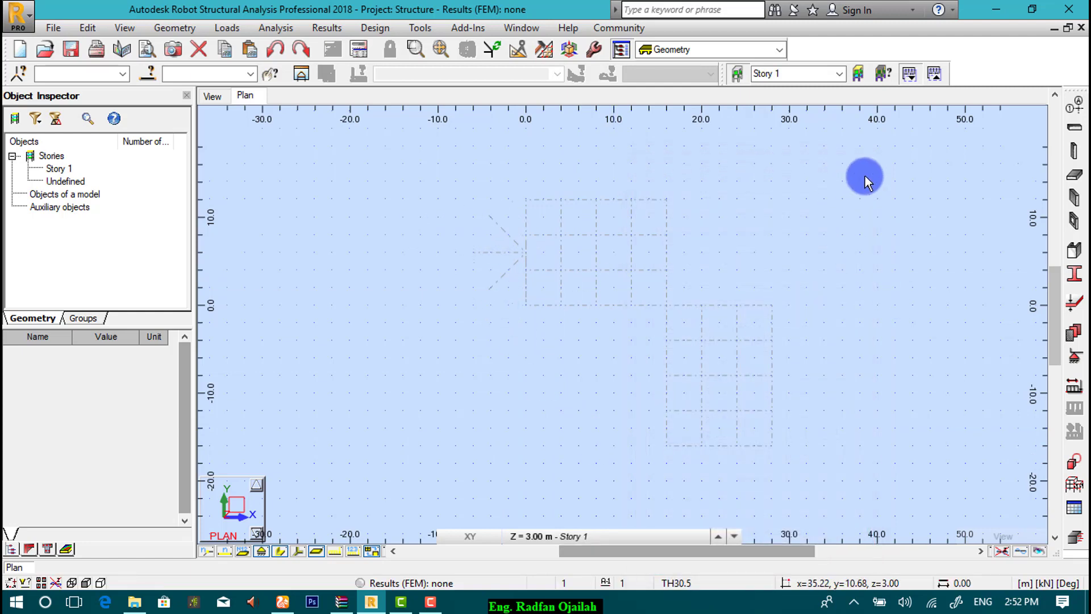
scroll(888, 233, up, 1)
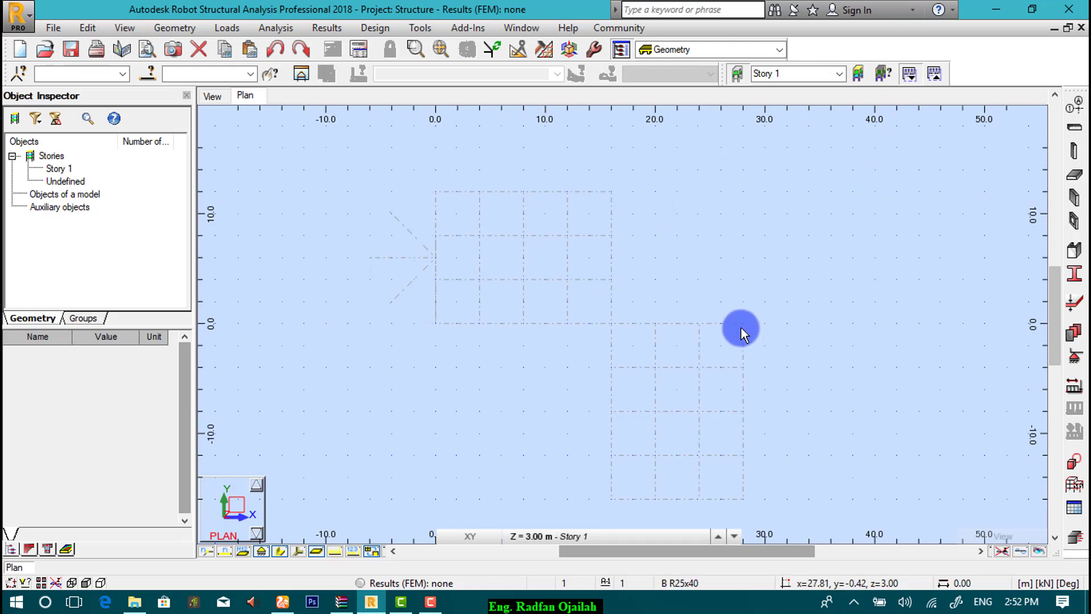
click(1075, 105)
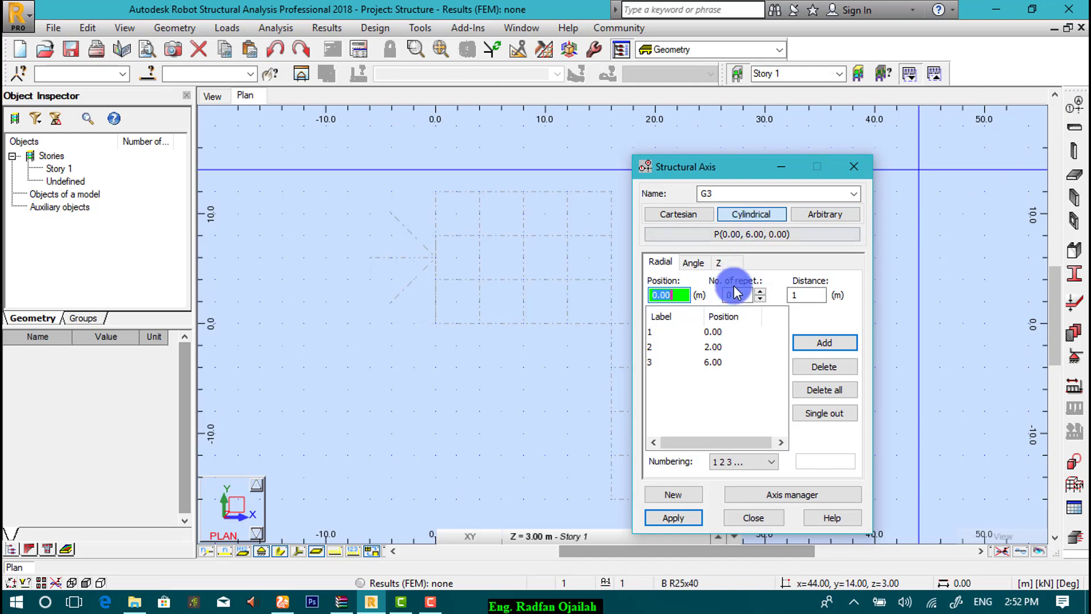
Step: Start a new cylindrical grid G4 and show its centre point, currently (0, 6, 0)
click(672, 496)
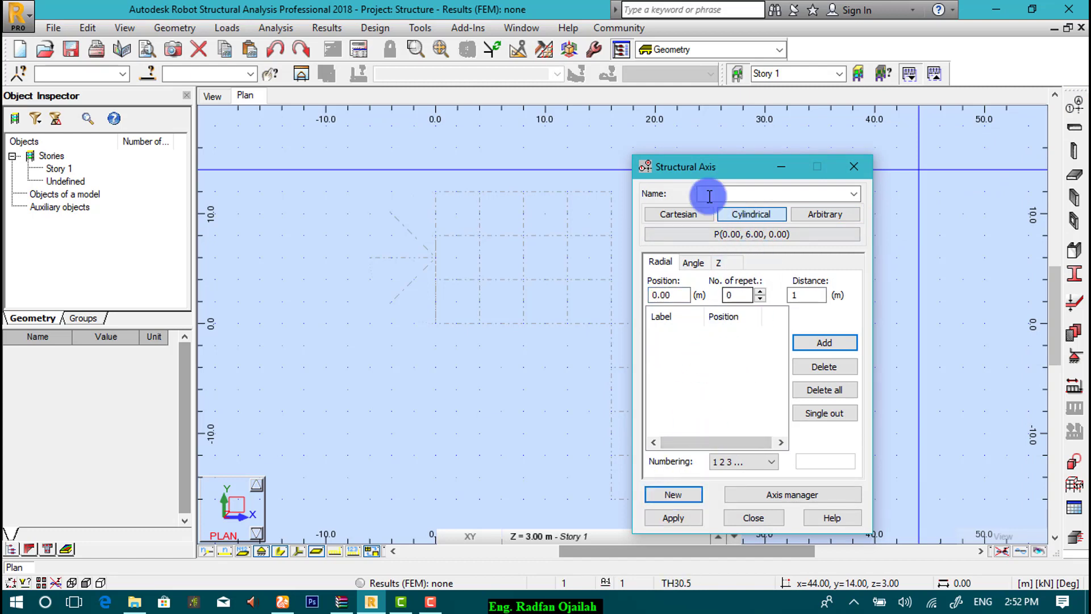
click(711, 195)
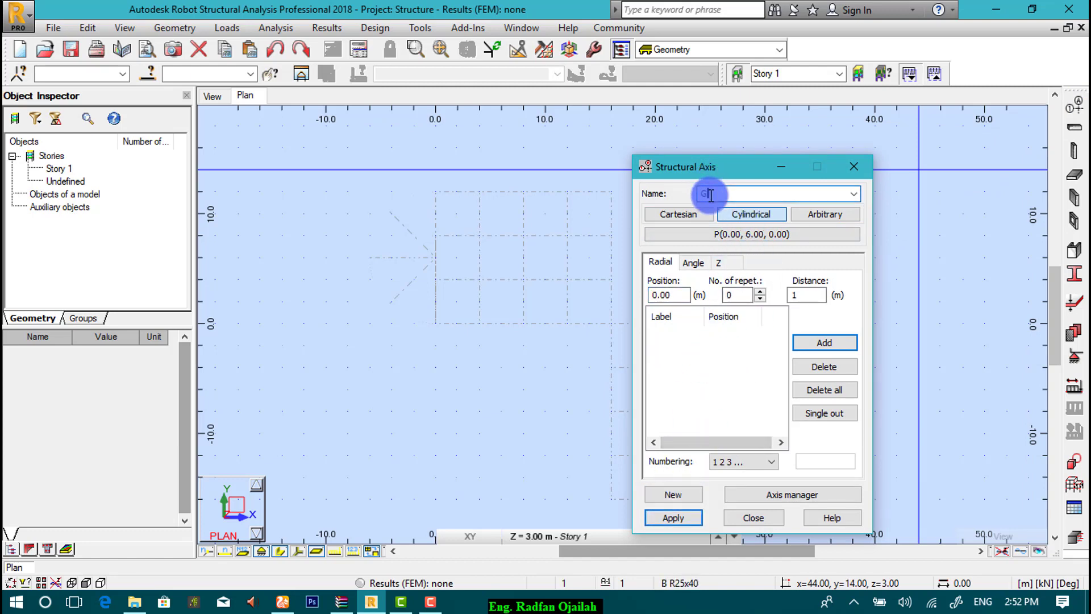
click(697, 231)
drag(728, 165, 845, 152)
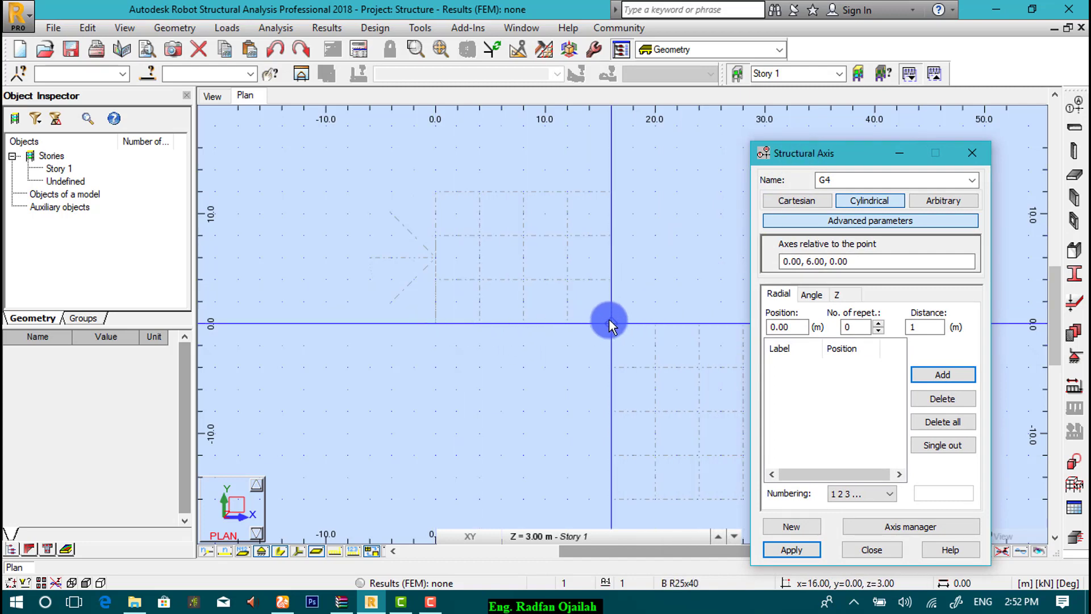
Step: Set grid G4's centre point to 16.00, 0, 0.00 and select the radial Position field
double_click(813, 261)
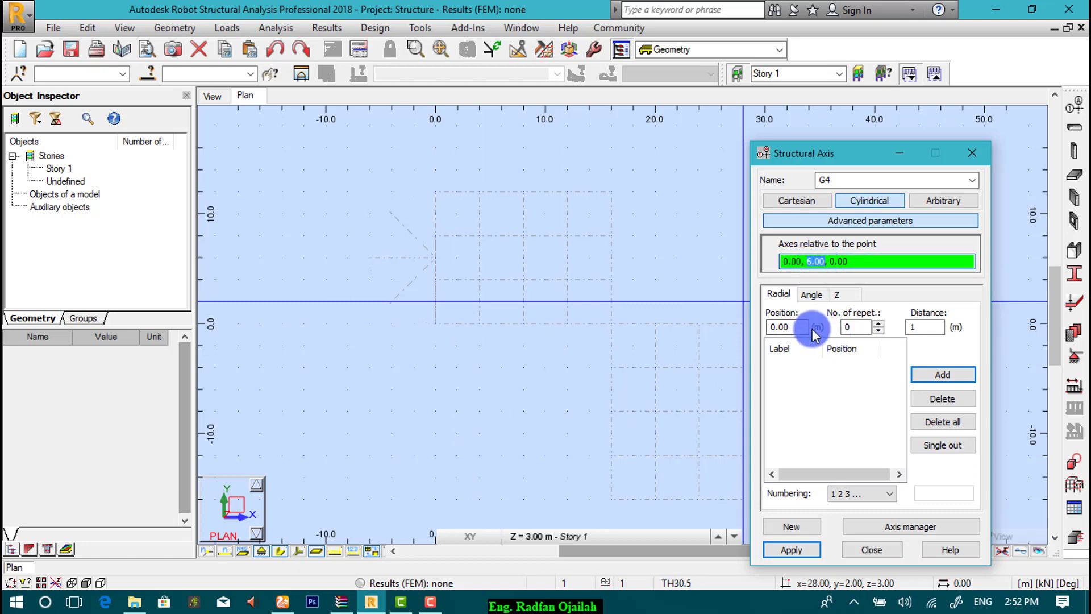
text(0)
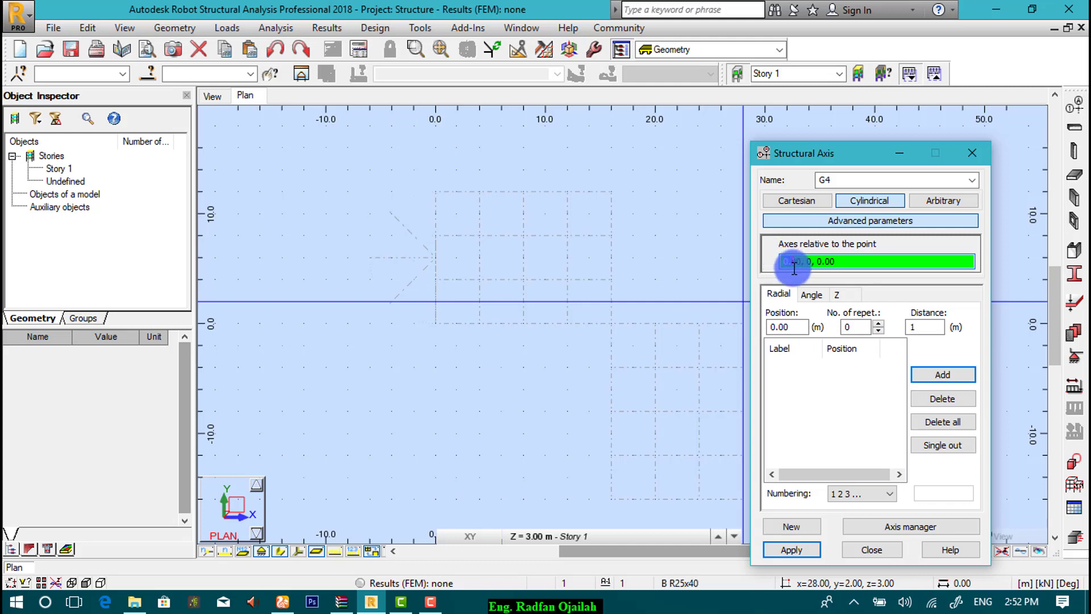
click(788, 275)
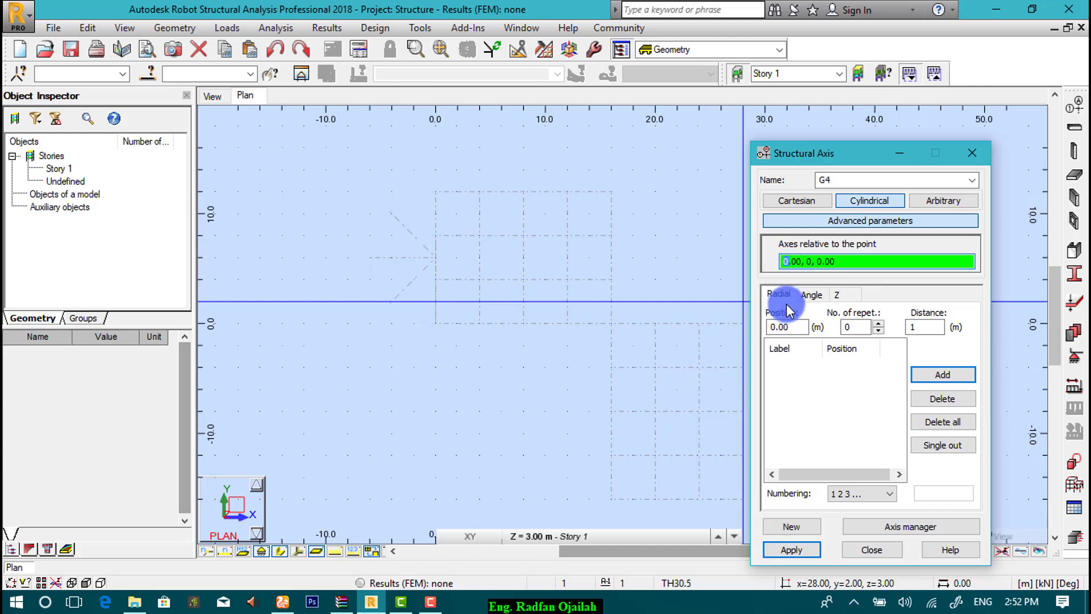
text(16)
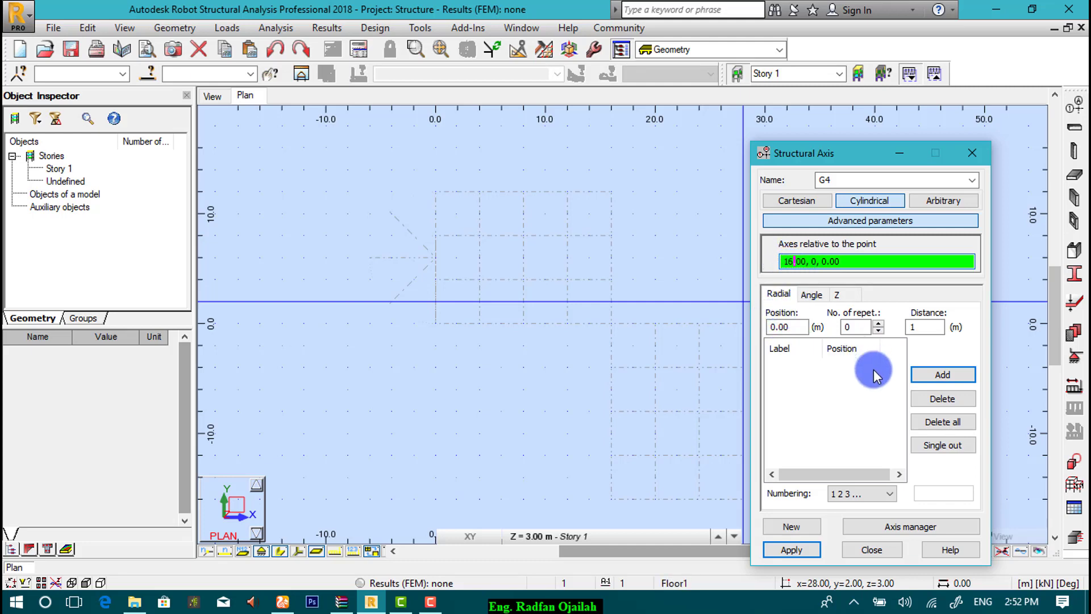
click(854, 394)
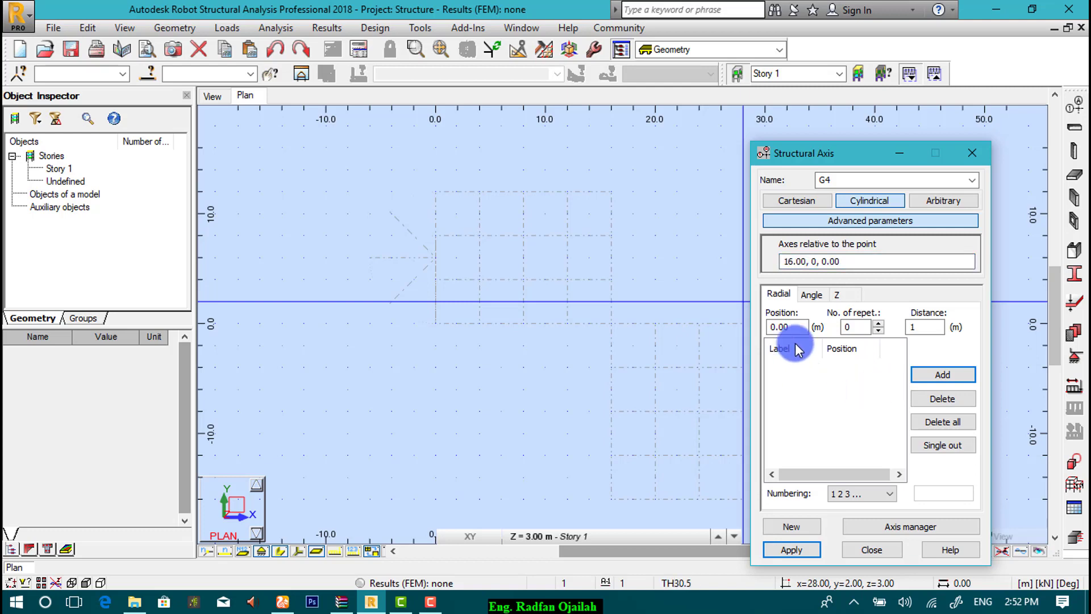
double_click(799, 328)
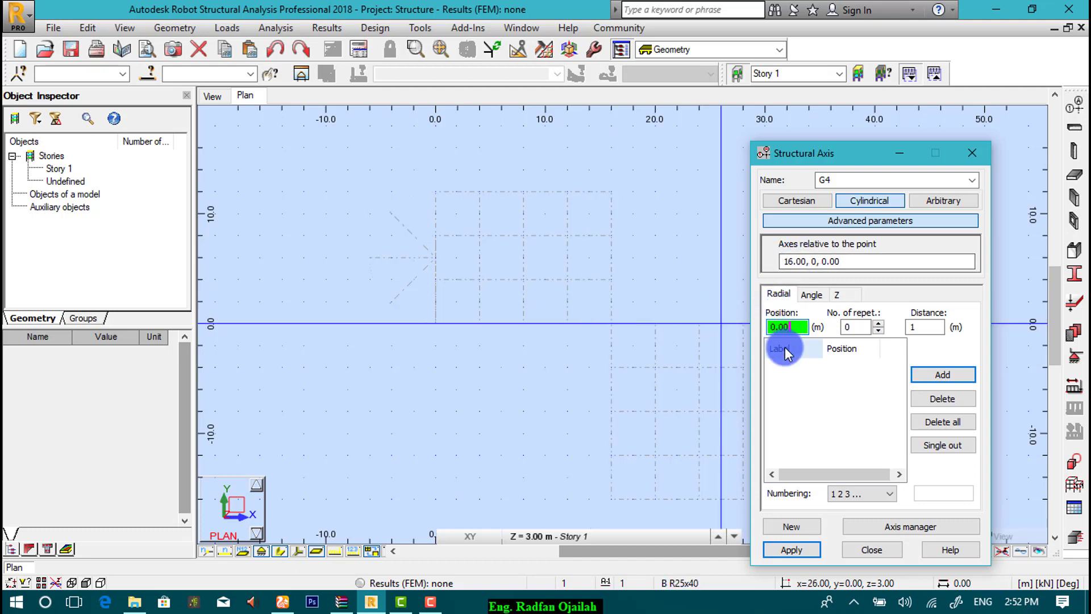
click(860, 328)
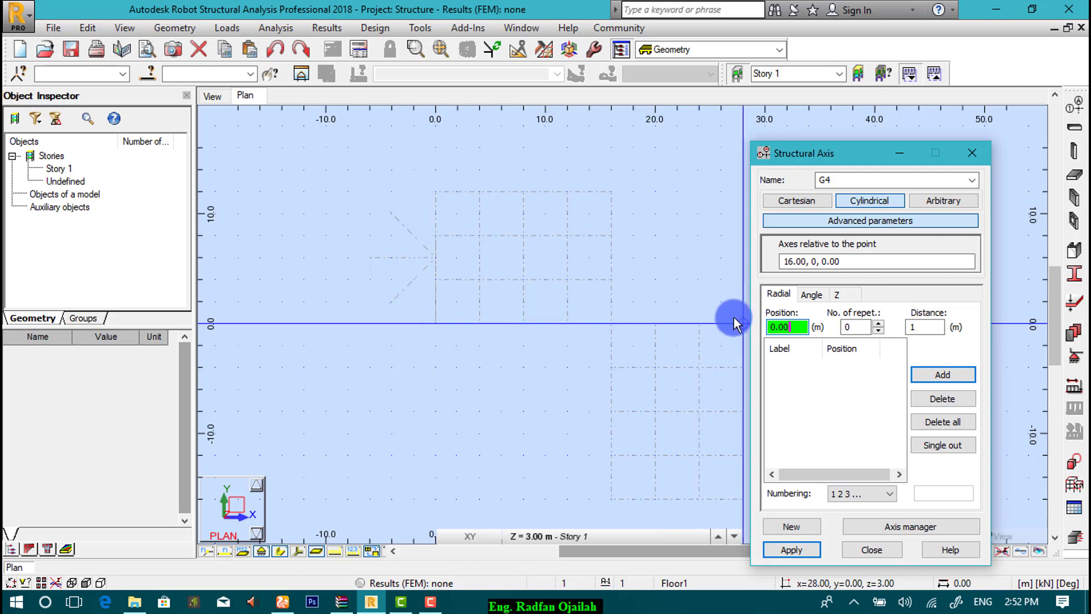
Step: Add radial axes at 0, 4, 8 and 12 m using 3 repetitions of 4 m spacing
click(870, 327)
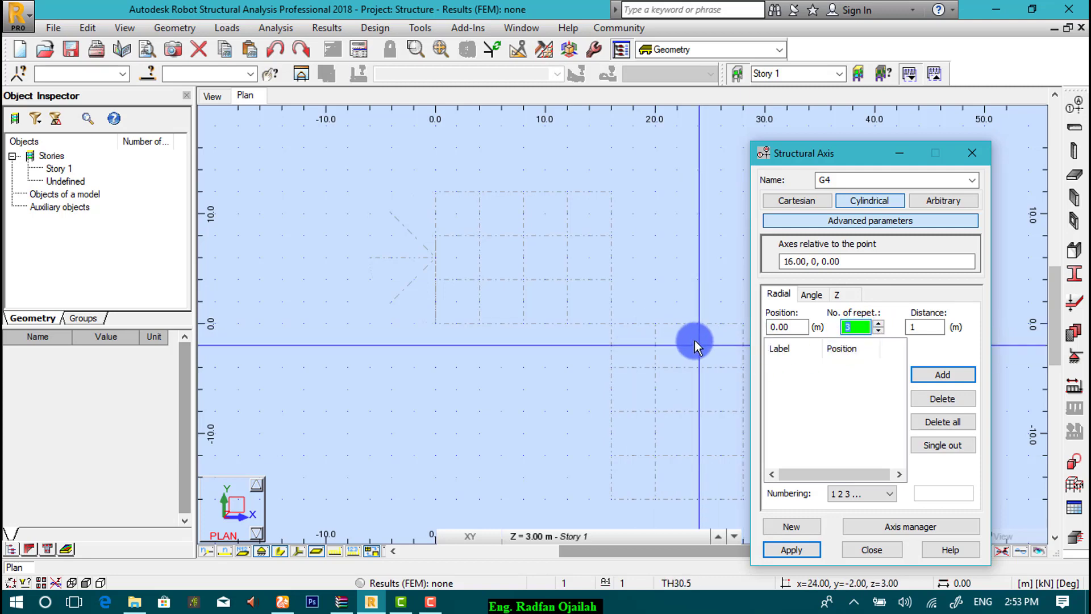
click(910, 327)
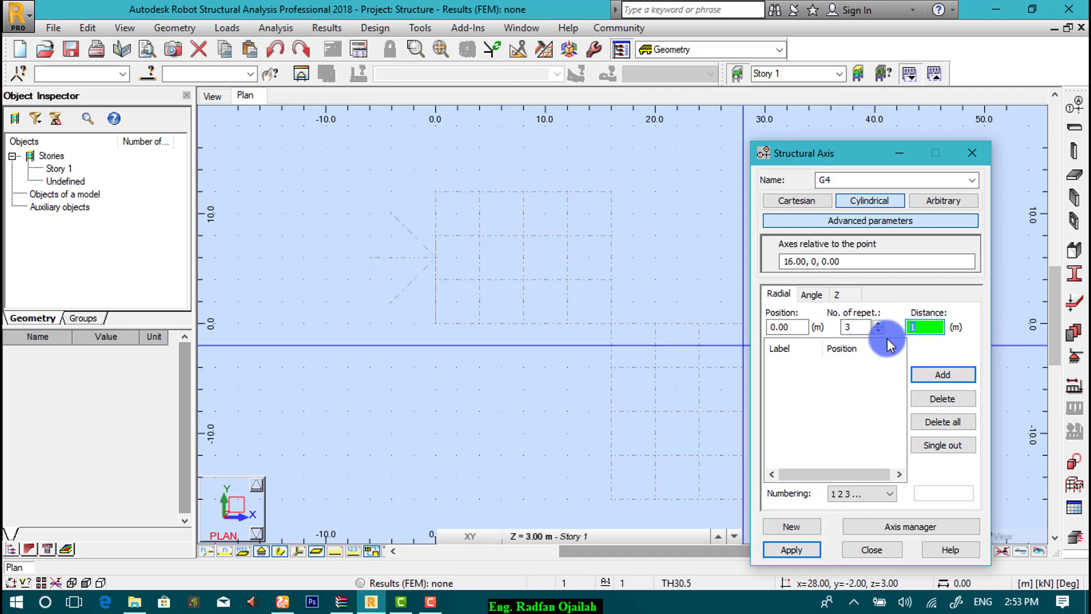
text(4)
click(932, 374)
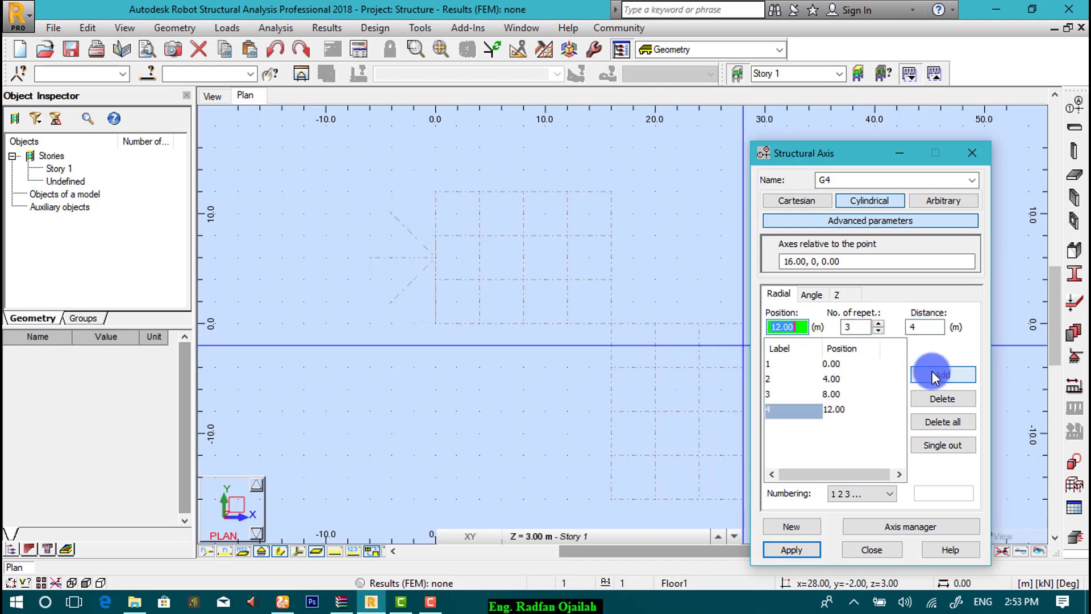
click(810, 295)
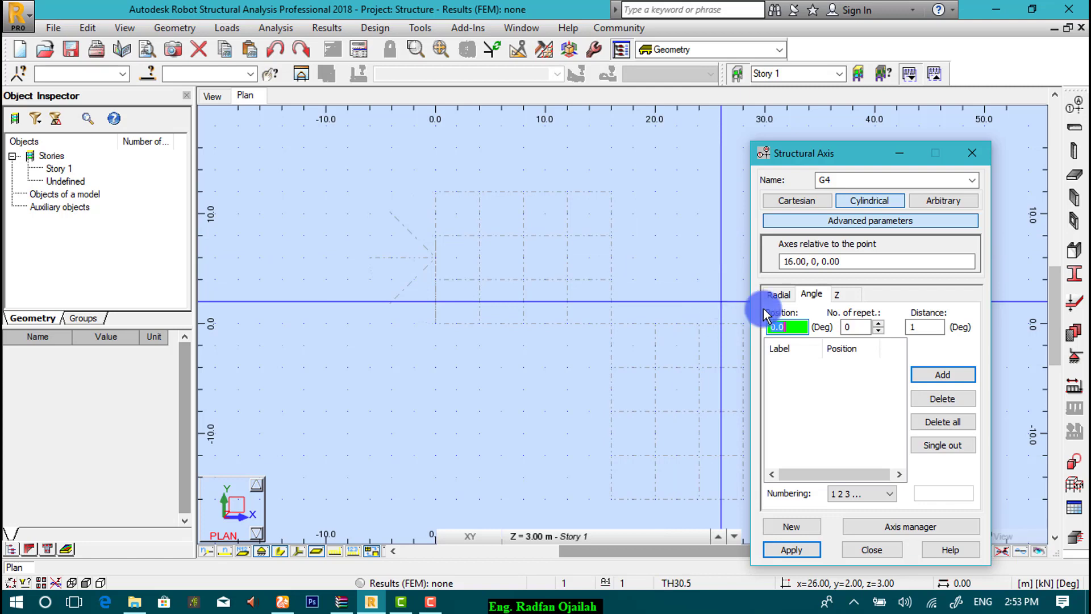
Step: Set 4 angular repetitions spaced 22.5°, computing the spacing as 90/4 in the Calculator
click(877, 323)
click(877, 323)
click(877, 324)
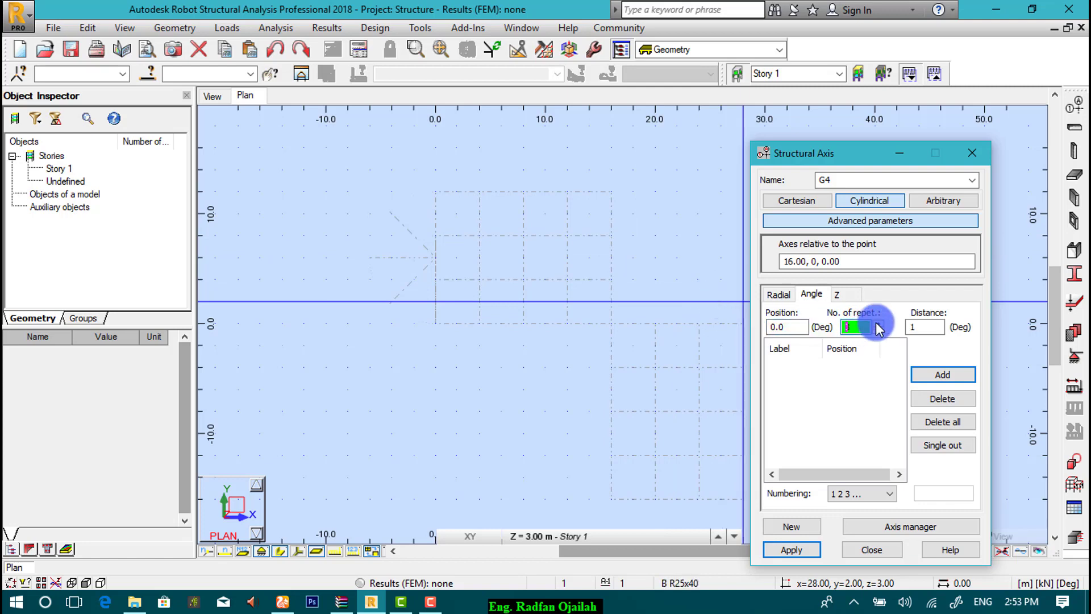
click(877, 324)
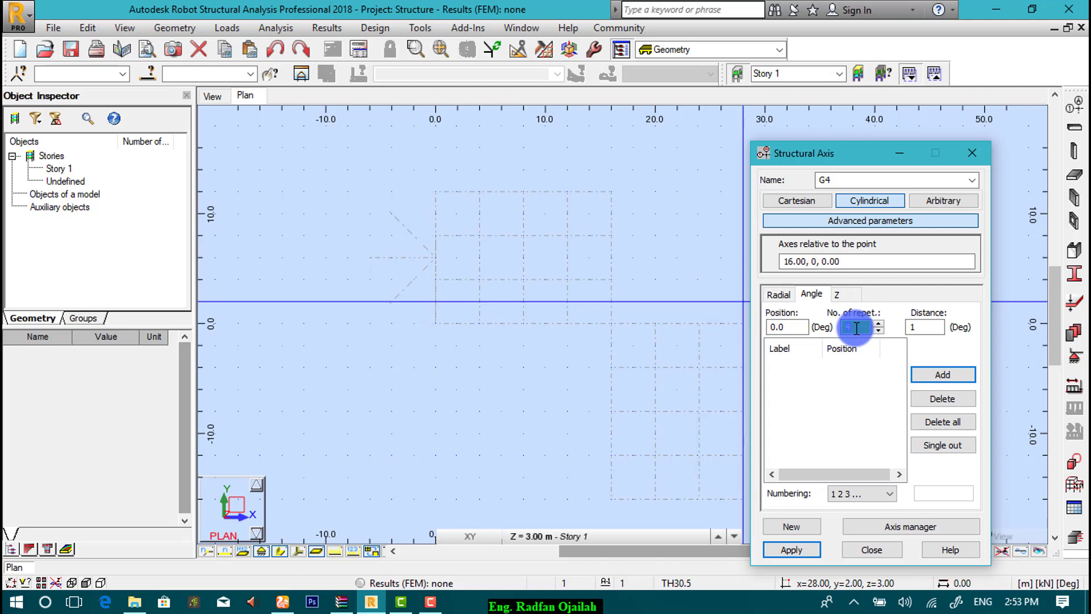
double_click(911, 328)
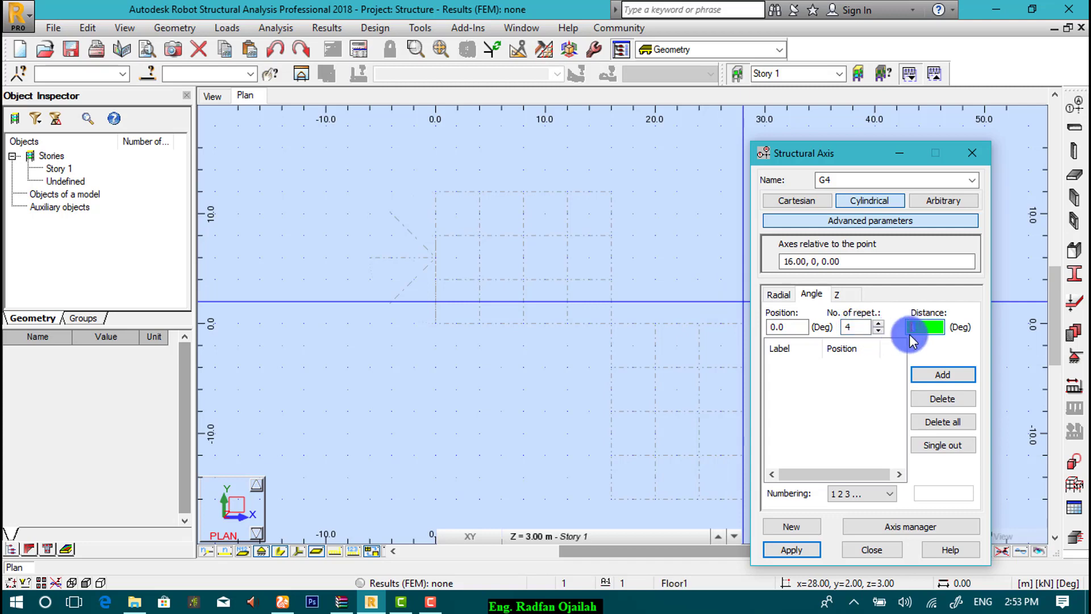
double_click(924, 328)
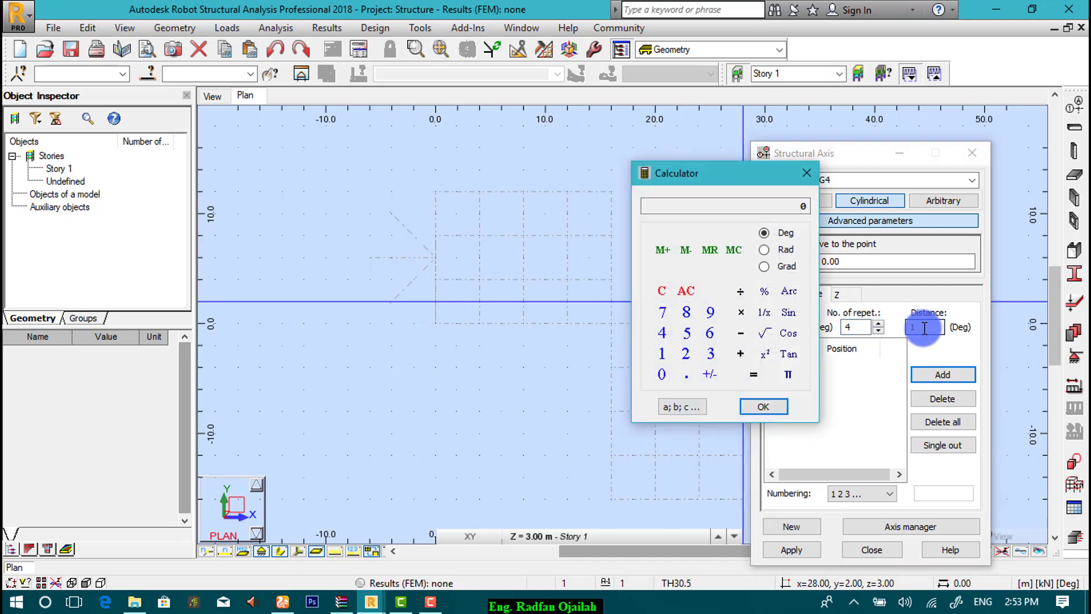
click(709, 313)
click(661, 373)
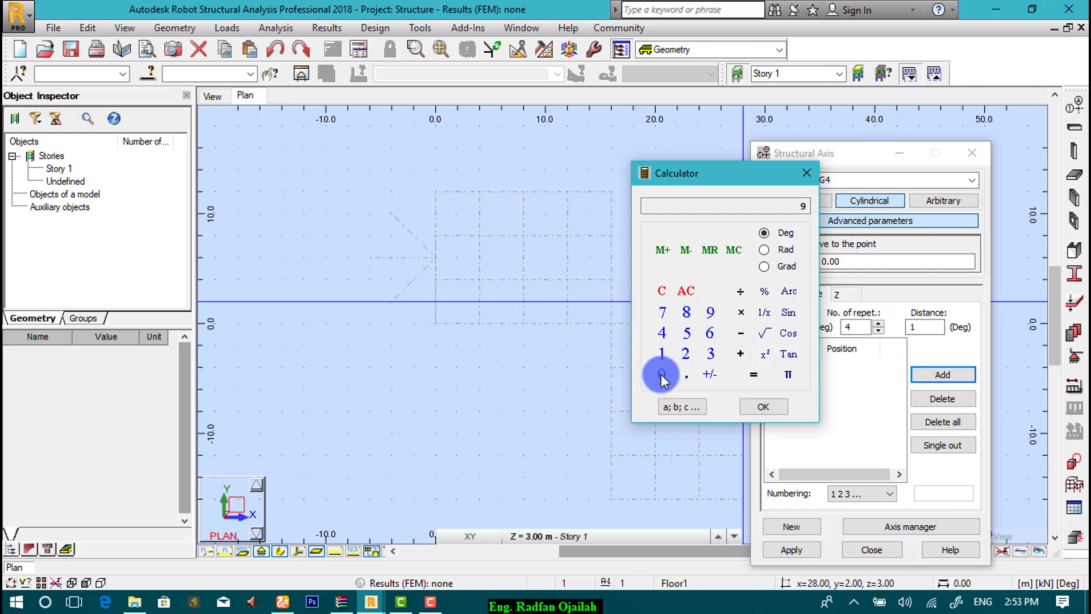
click(740, 292)
click(661, 333)
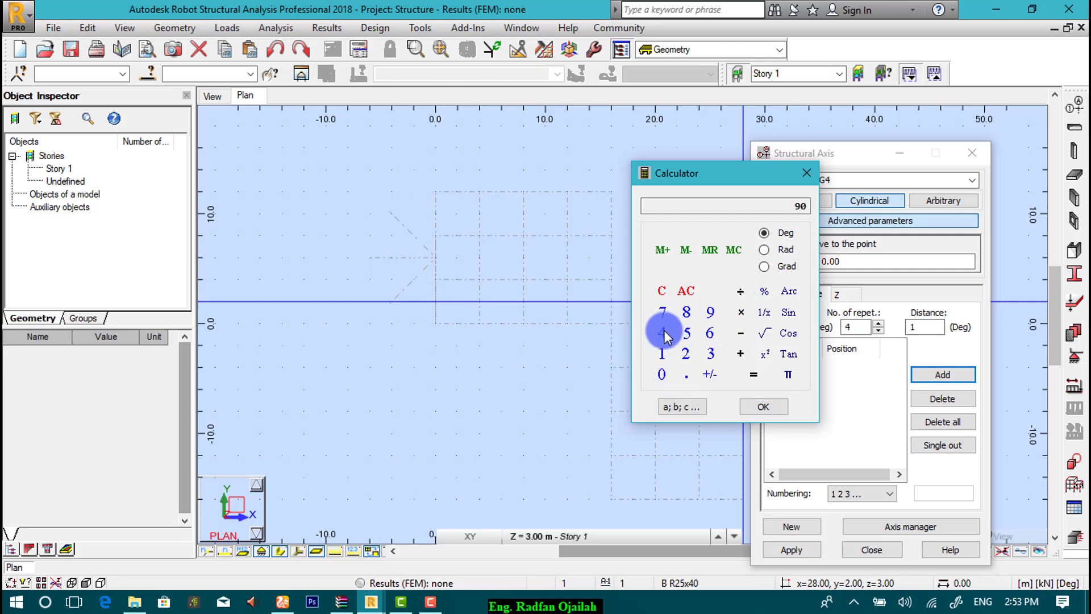
click(751, 376)
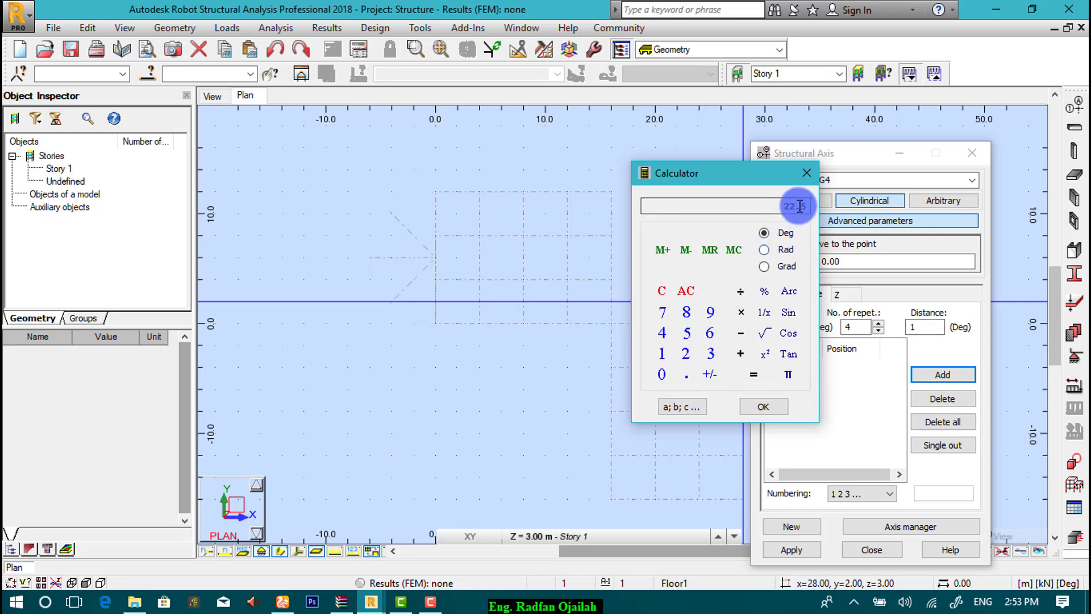
click(762, 404)
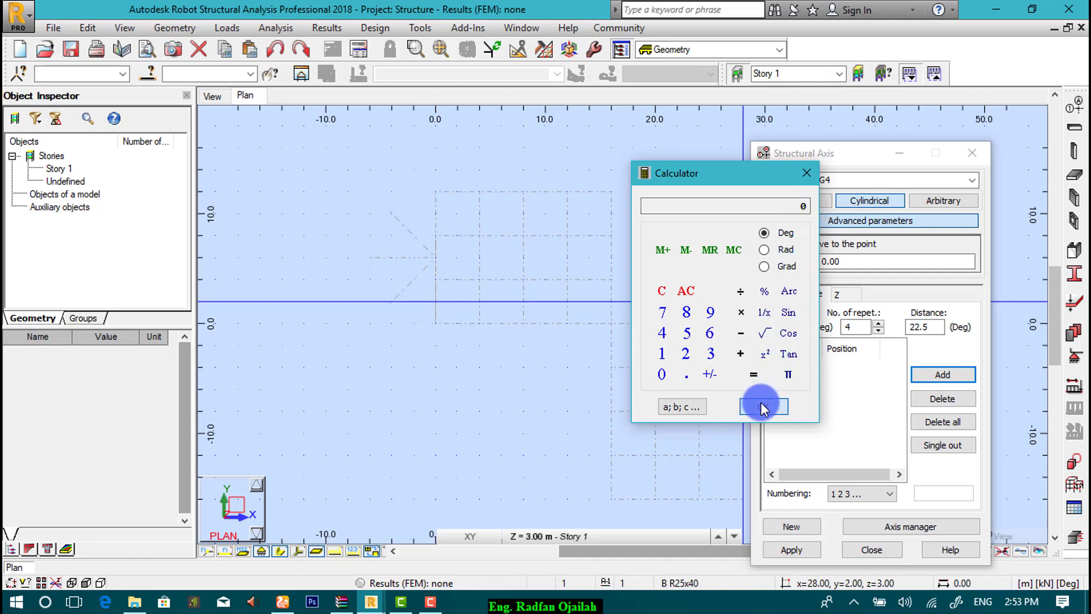
click(807, 173)
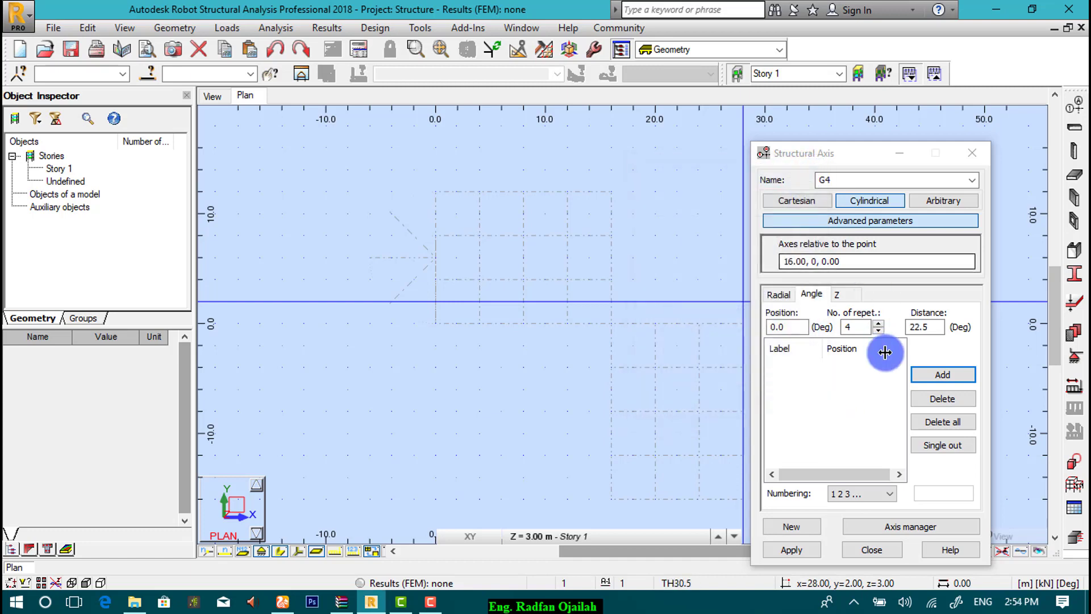
Step: Label the angular axes with letters and add axes A–E from 0° to 90°
click(877, 494)
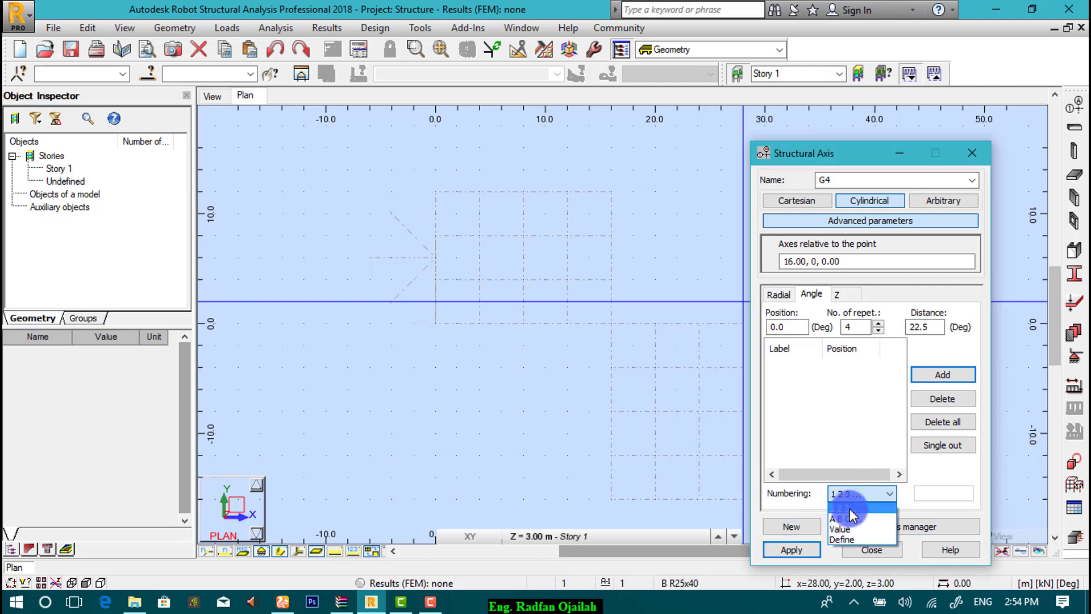
click(850, 512)
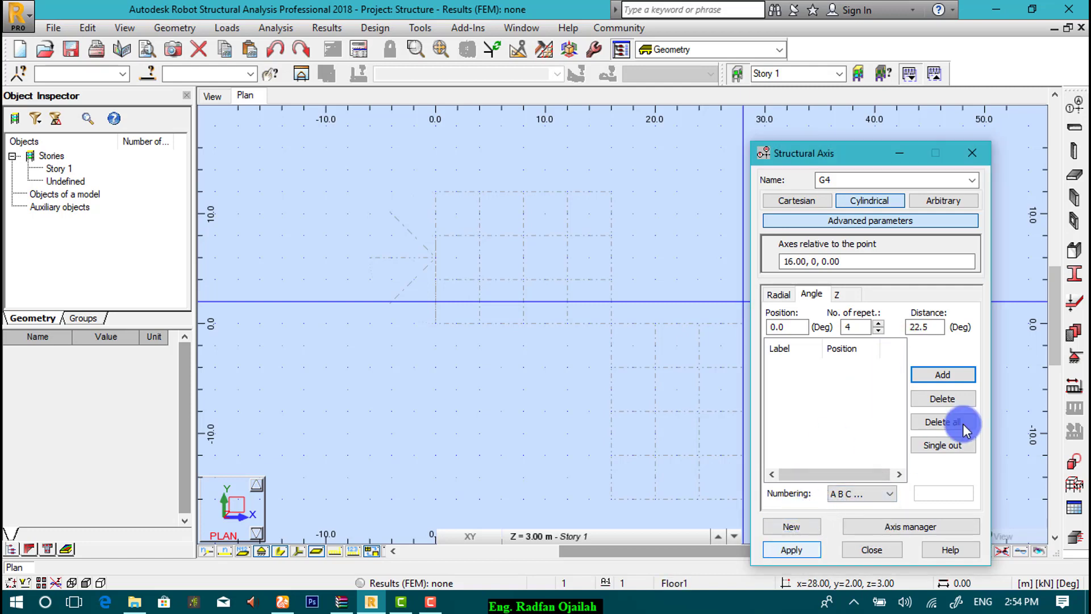
click(934, 377)
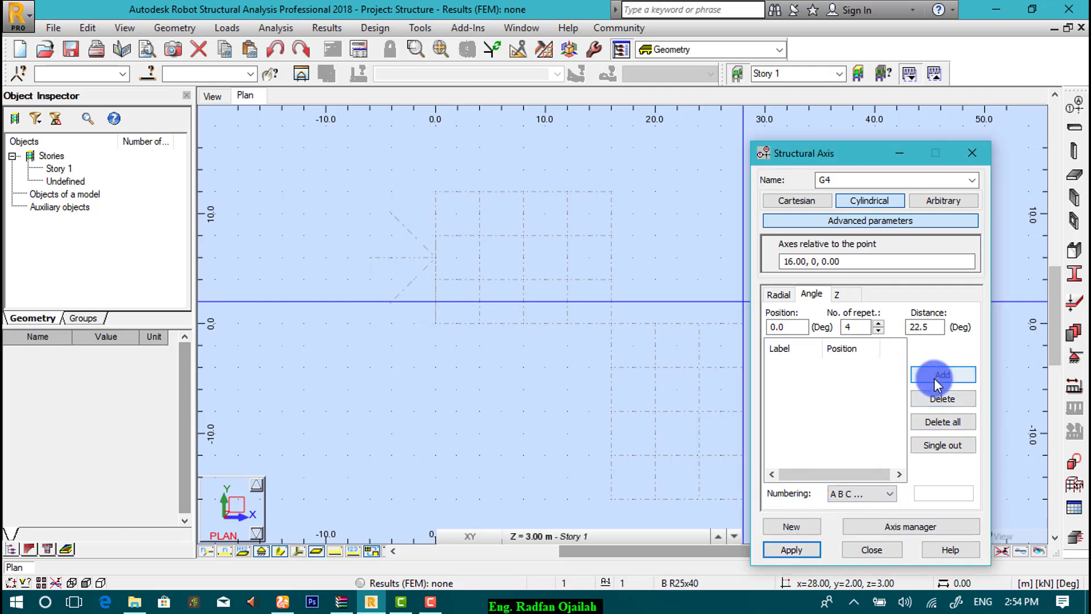
Step: Review the radial axes, then apply grid G4 to the plan and close the dialog
click(776, 295)
click(803, 551)
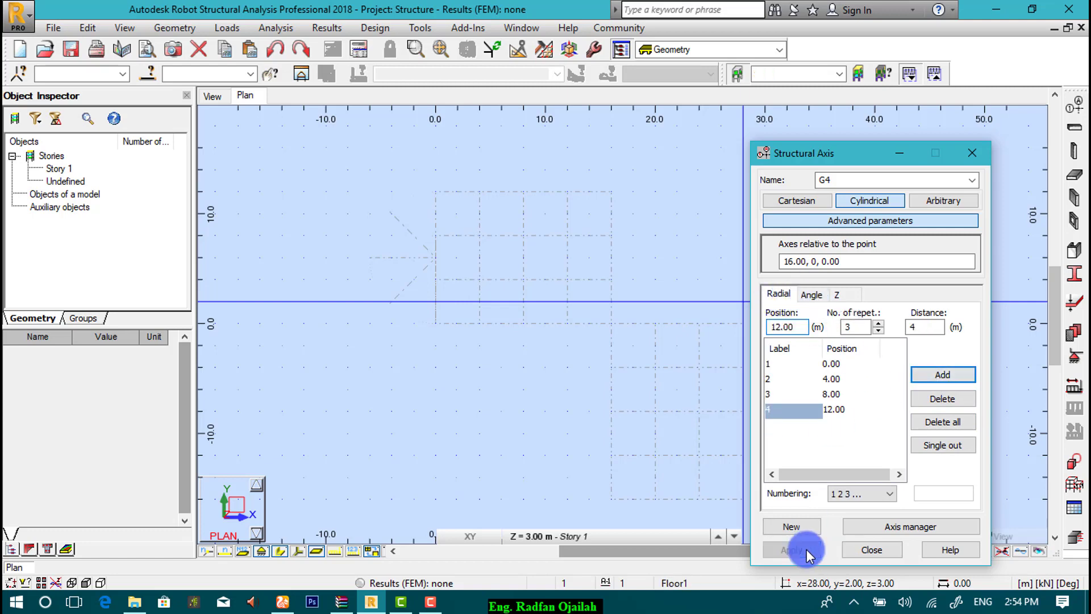
click(859, 553)
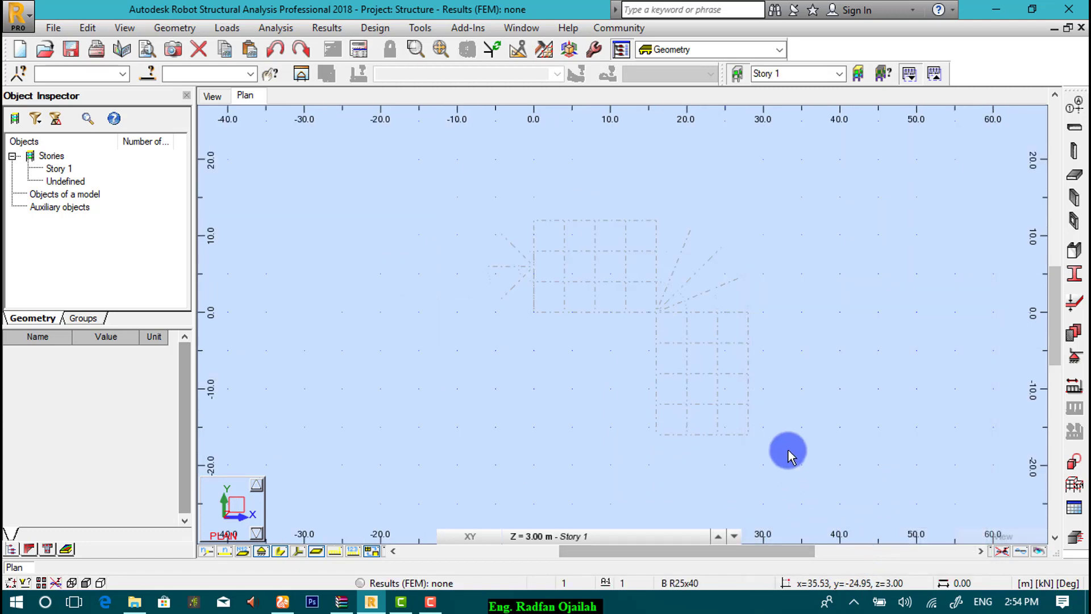
scroll(750, 446, up, 1)
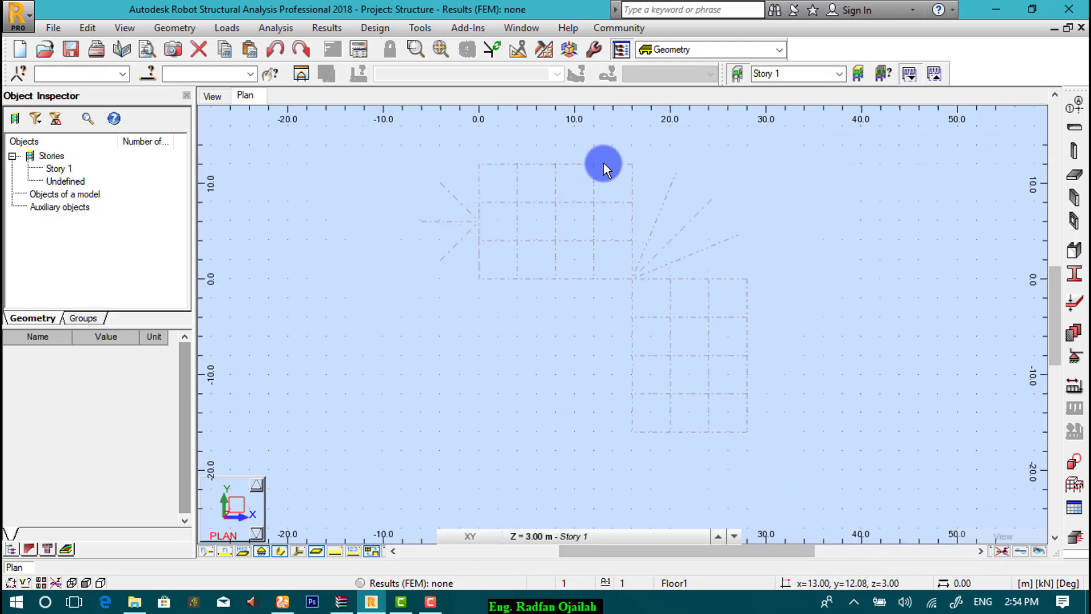